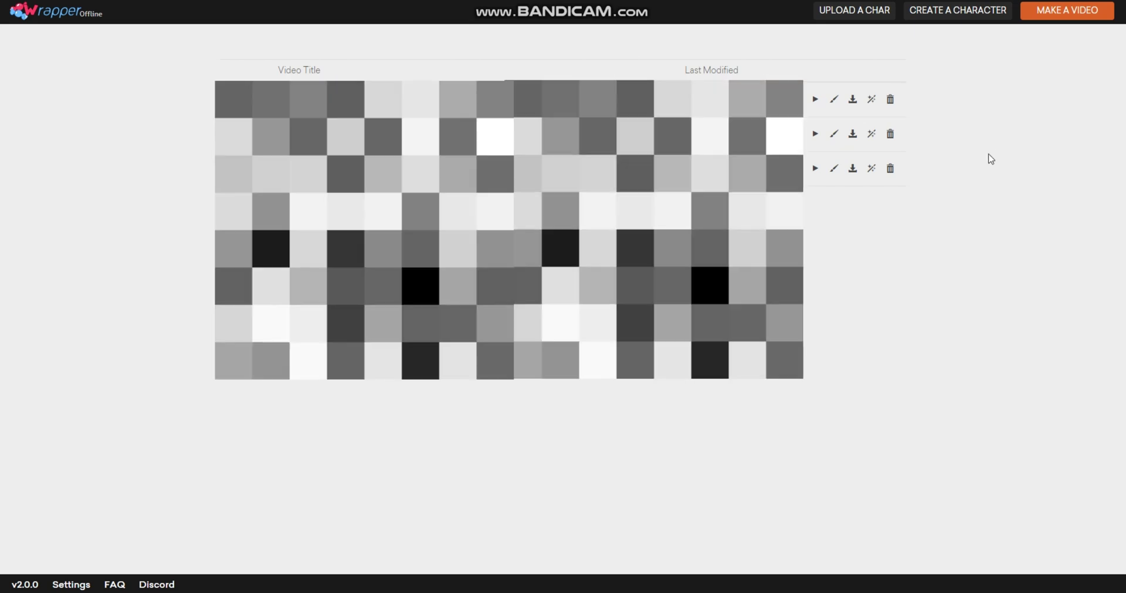
Step: Start creating a new character in the Comedy World theme
{"action": "left_click", "coordinate": [955, 13]}
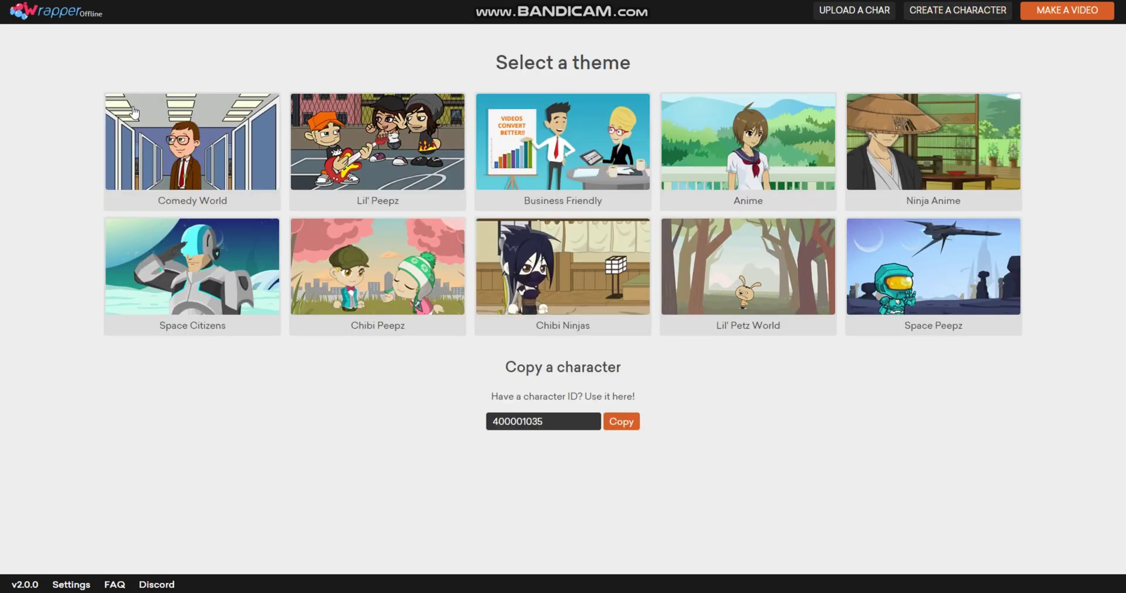
{"action": "left_click", "coordinate": [239, 132]}
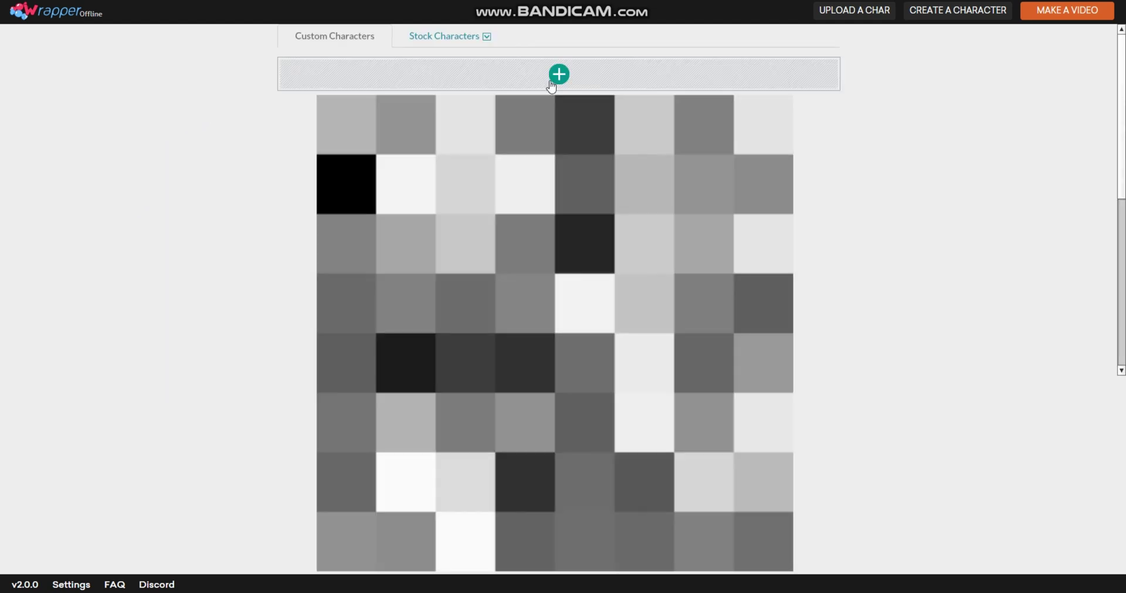
Step: Try the first body type, then return to Comedy World and open a stock character to edit
{"action": "mouse_move", "coordinate": [582, 87]}
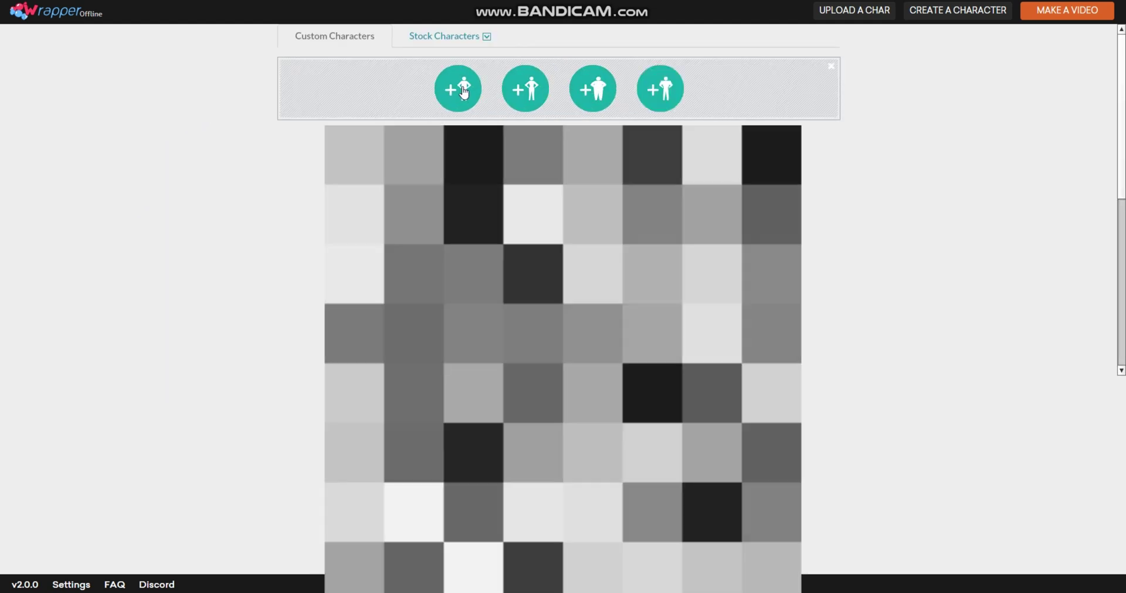
{"action": "left_click", "coordinate": [463, 91]}
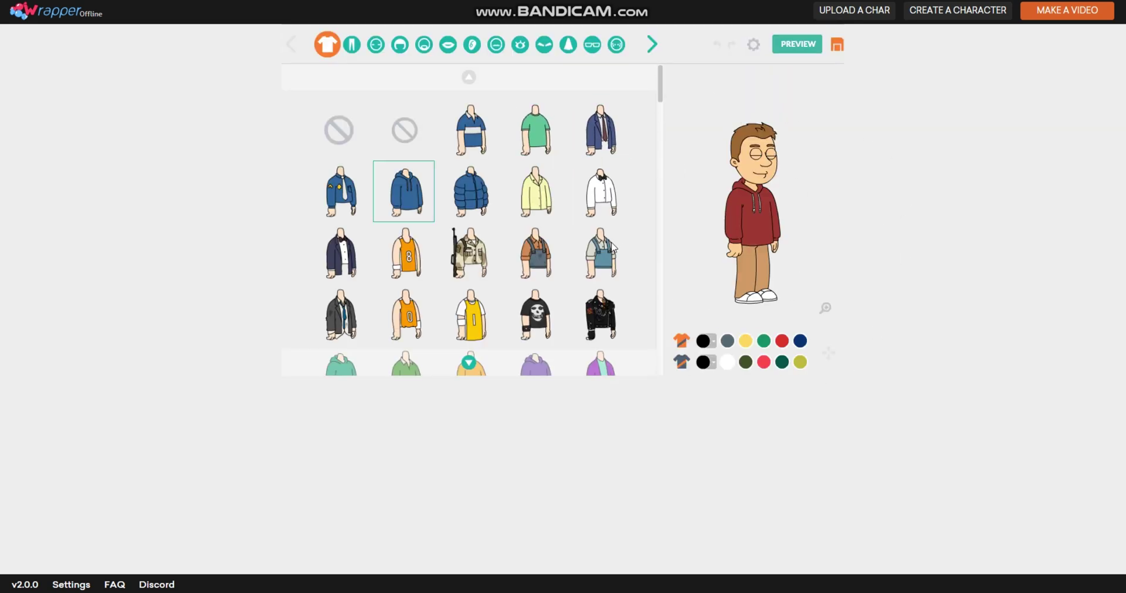
{"action": "left_click", "coordinate": [973, 20]}
{"action": "left_click", "coordinate": [181, 175]}
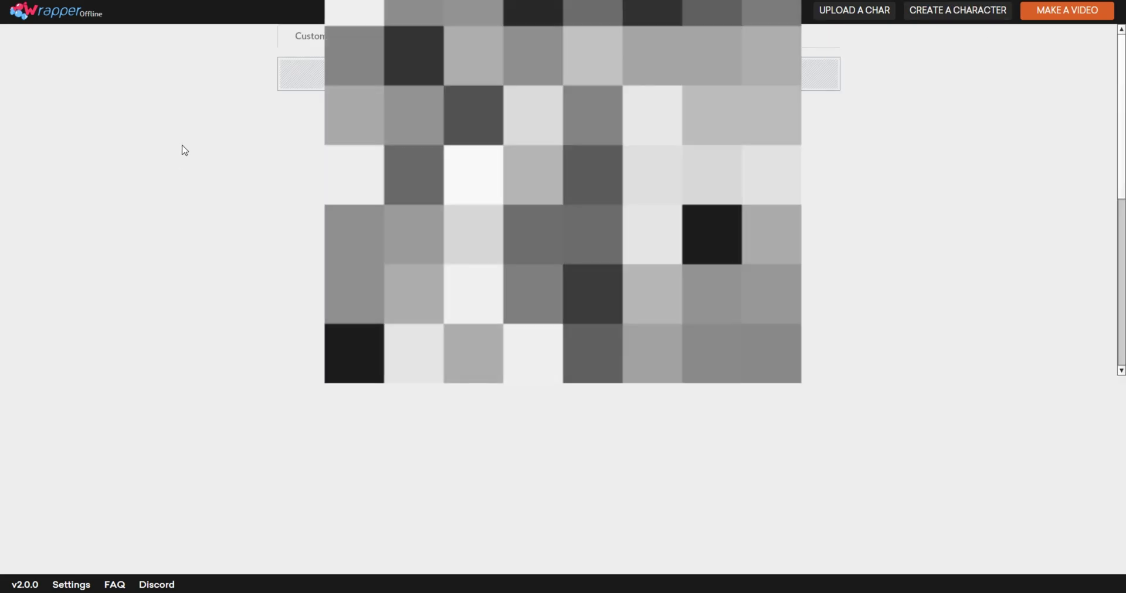
{"action": "left_click", "coordinate": [623, 304]}
{"action": "left_click", "coordinate": [487, 202]}
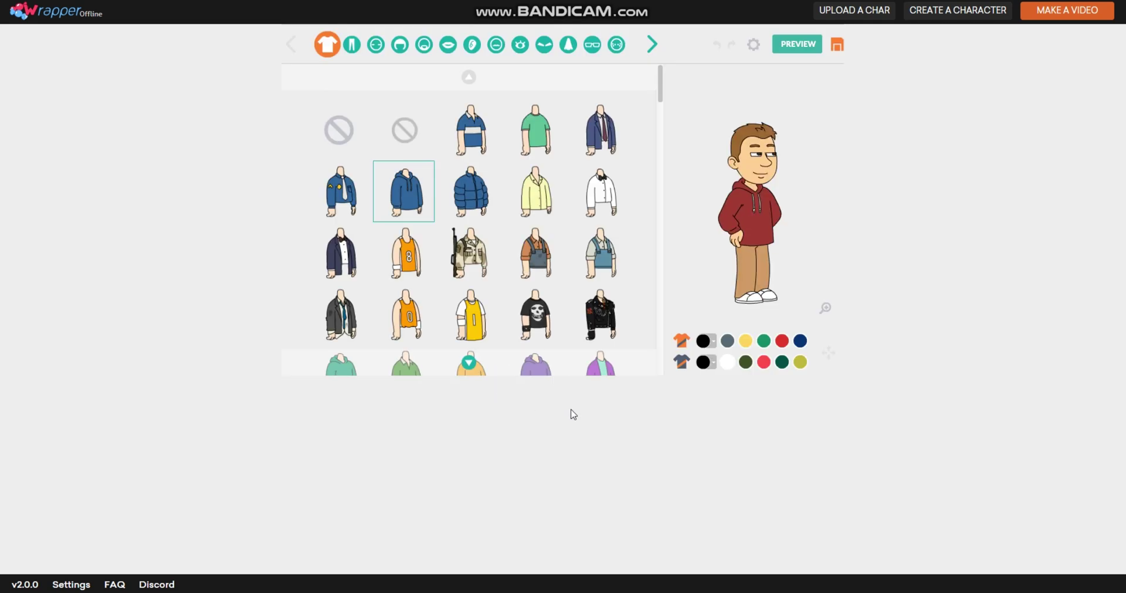
Step: Replace the red hoodie with a plain navy blue t-shirt
{"action": "left_click", "coordinate": [534, 126]}
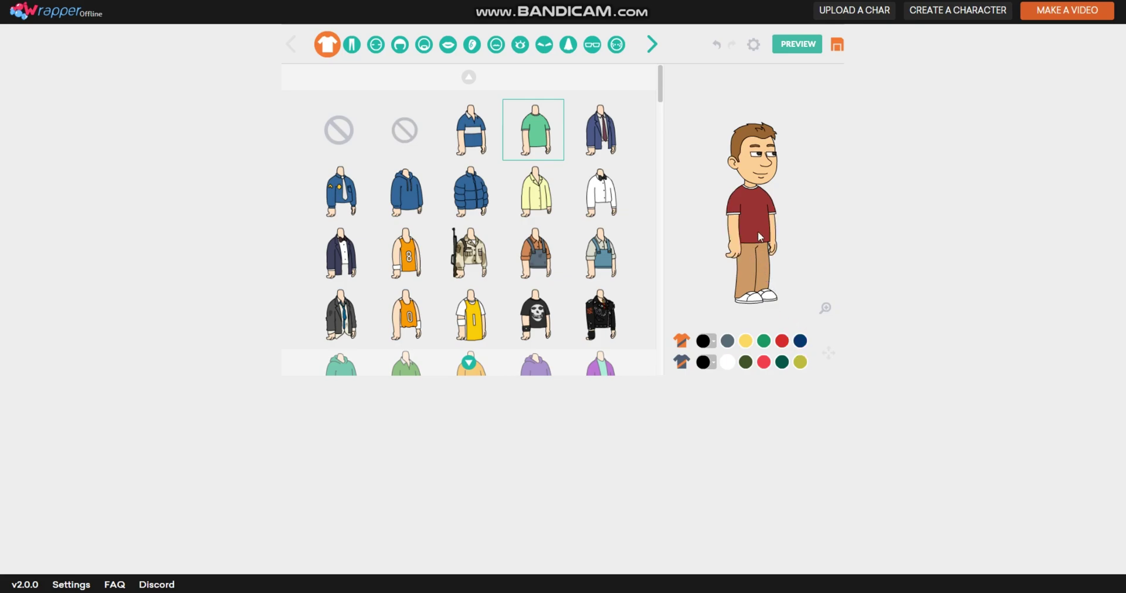
{"action": "left_click", "coordinate": [800, 342]}
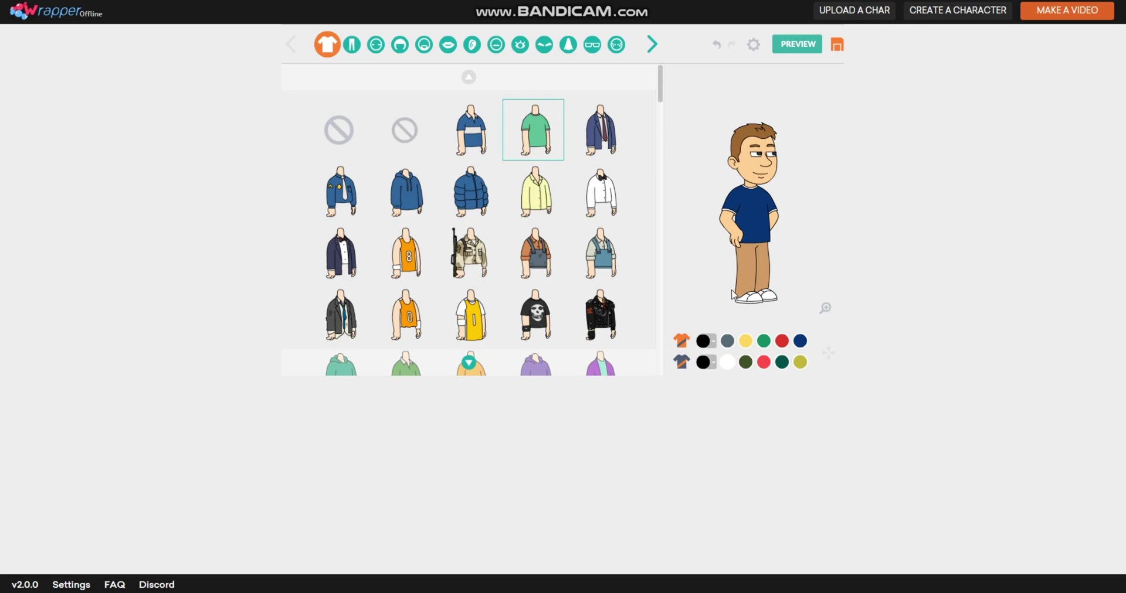
{"action": "left_click", "coordinate": [352, 44]}
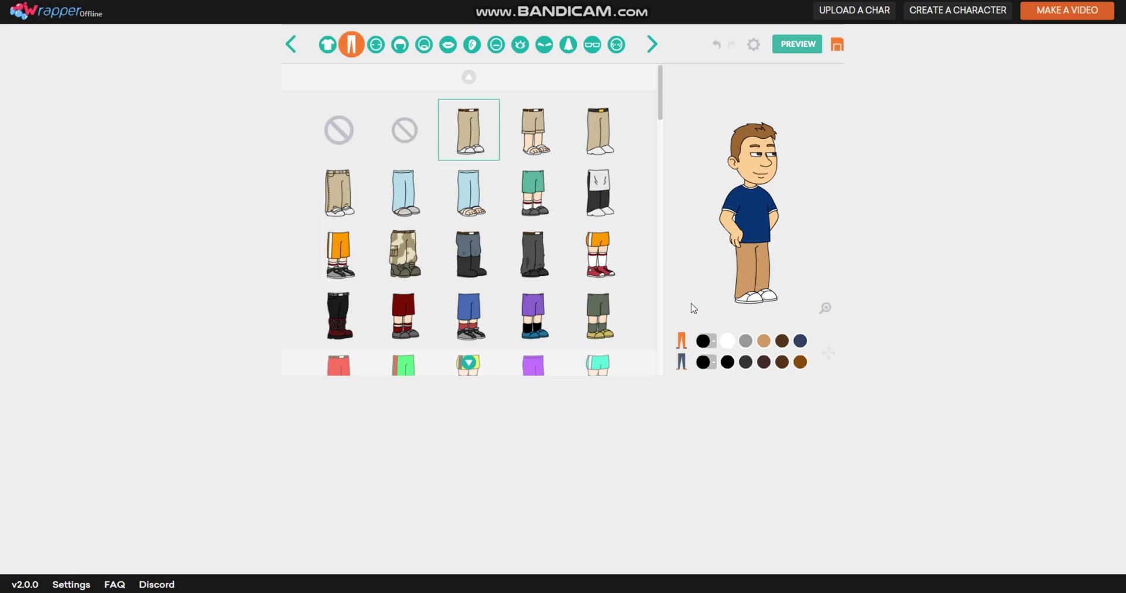
Step: Give the trousers a custom dark grey colour with RGB values 50, 50, 5
{"action": "left_click", "coordinate": [708, 346]}
{"action": "left_click_drag", "start_coordinate": [636, 253], "coordinate": [629, 315]}
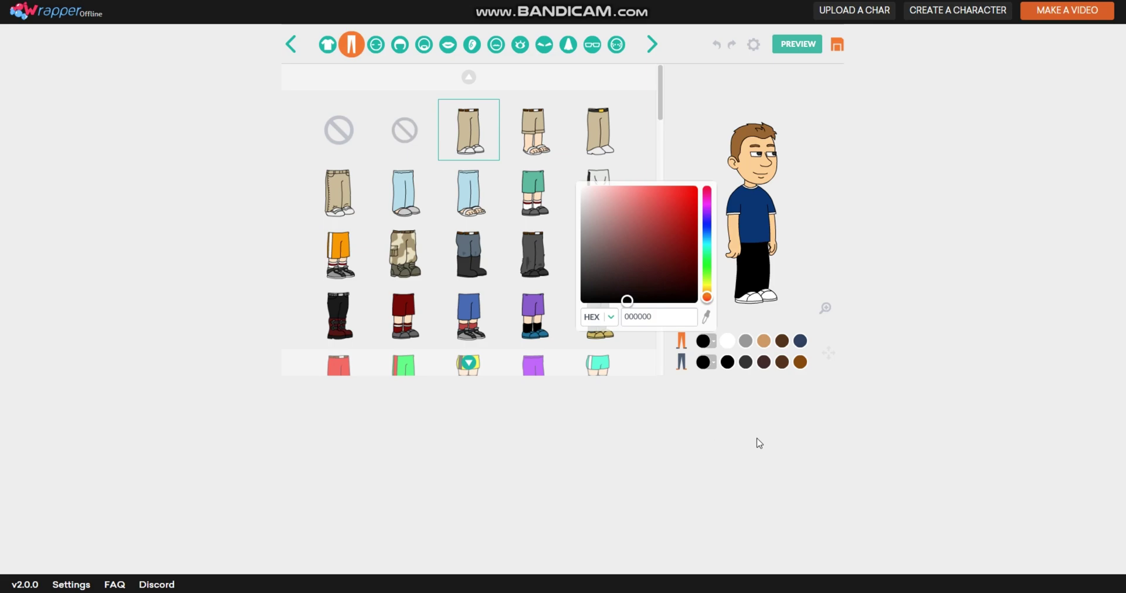
{"action": "left_click_drag", "start_coordinate": [586, 270], "coordinate": [580, 279]}
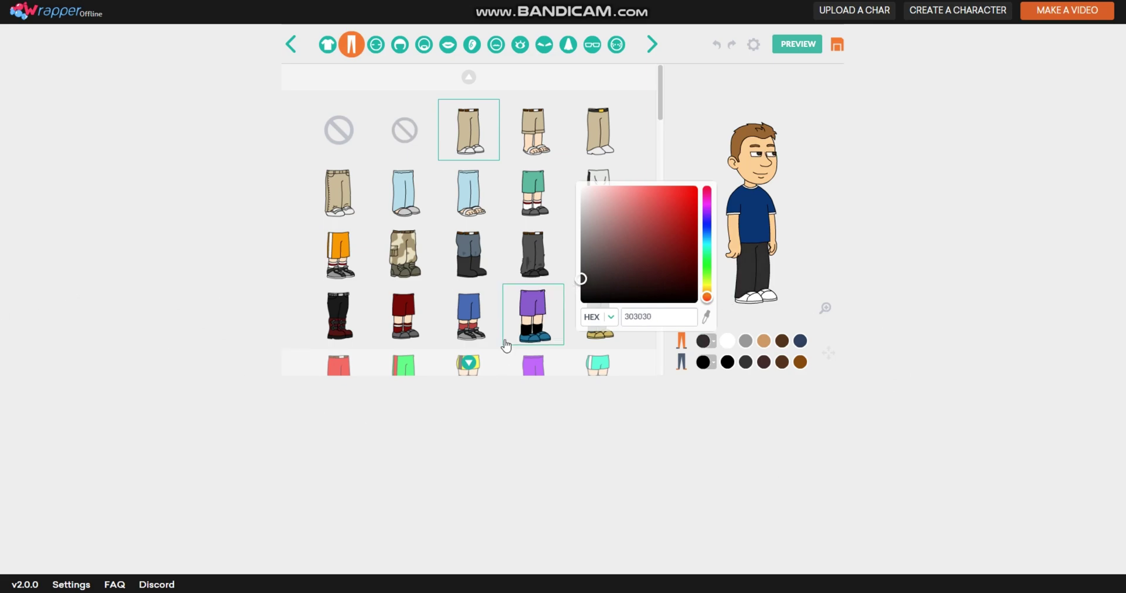
{"action": "left_click", "coordinate": [595, 318]}
{"action": "left_click", "coordinate": [631, 332]}
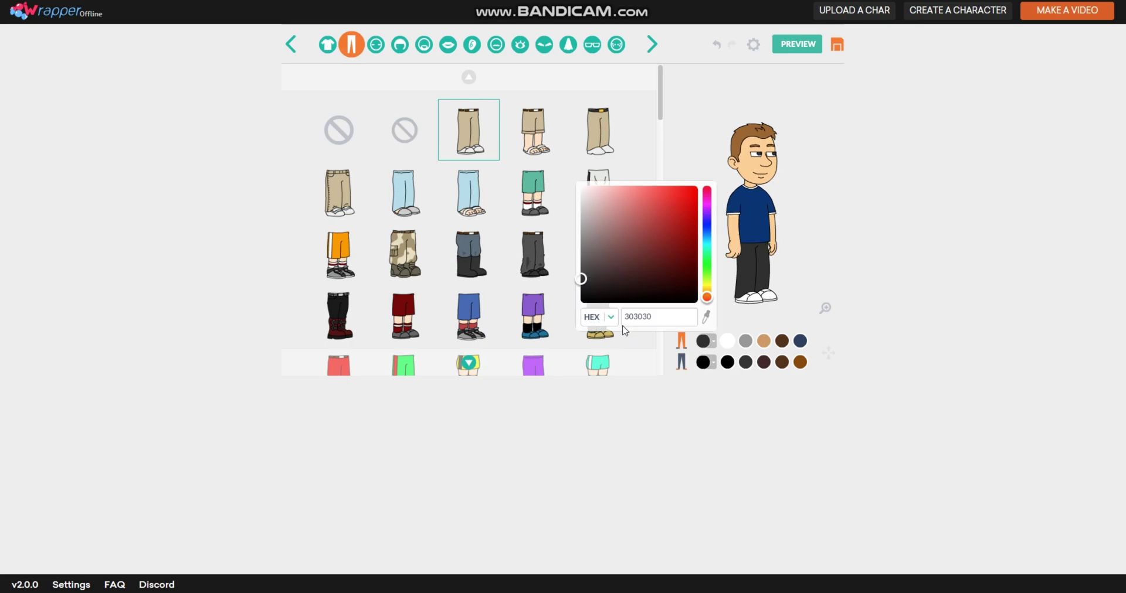
{"action": "left_click", "coordinate": [611, 317]}
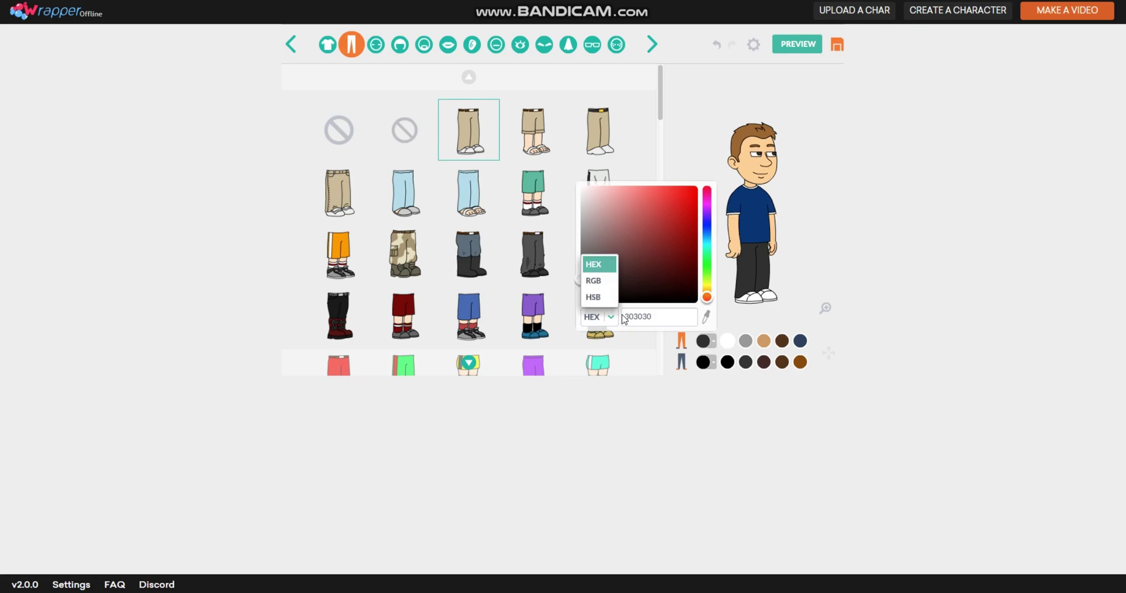
{"action": "left_click", "coordinate": [594, 281]}
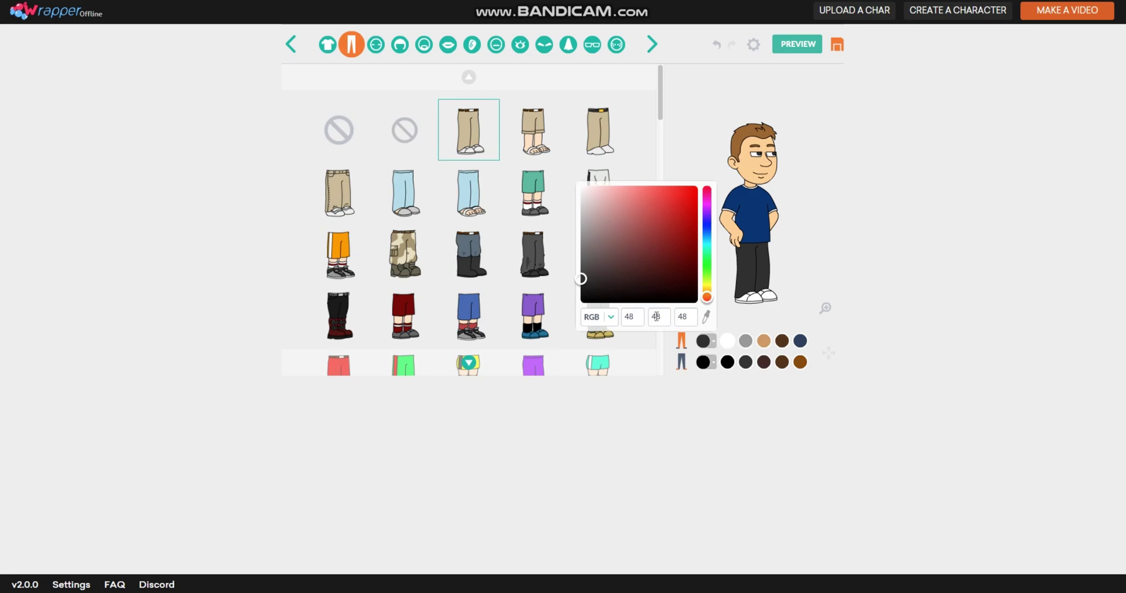
{"action": "type", "text": "50"}
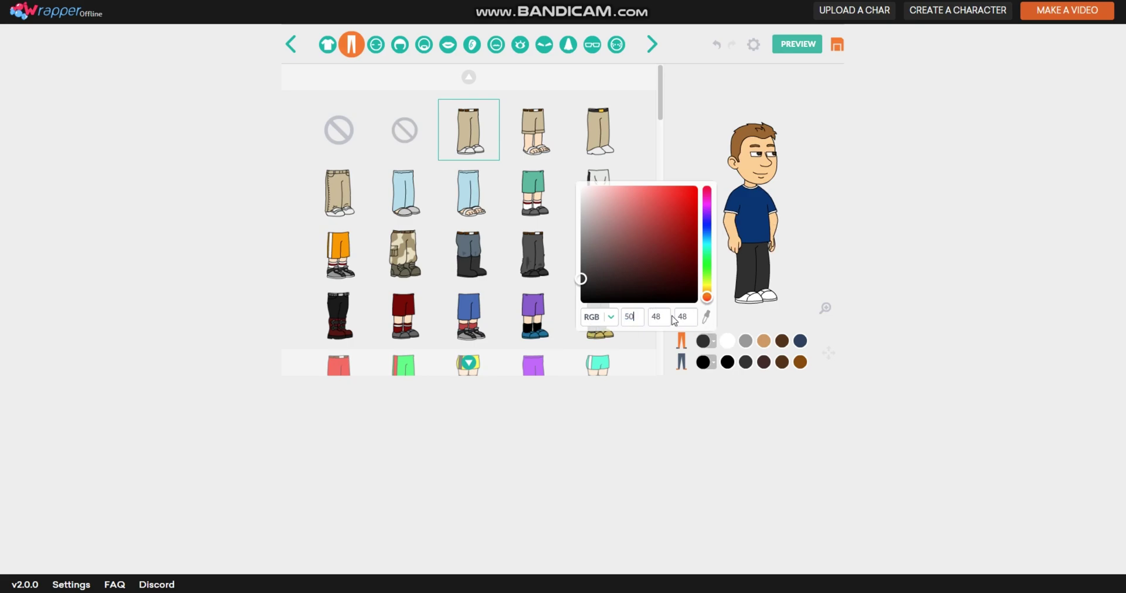
{"action": "key", "text": "Tab"}
{"action": "type", "text": "50"}
{"action": "key", "text": "Tab"}
{"action": "type", "text": "5"}
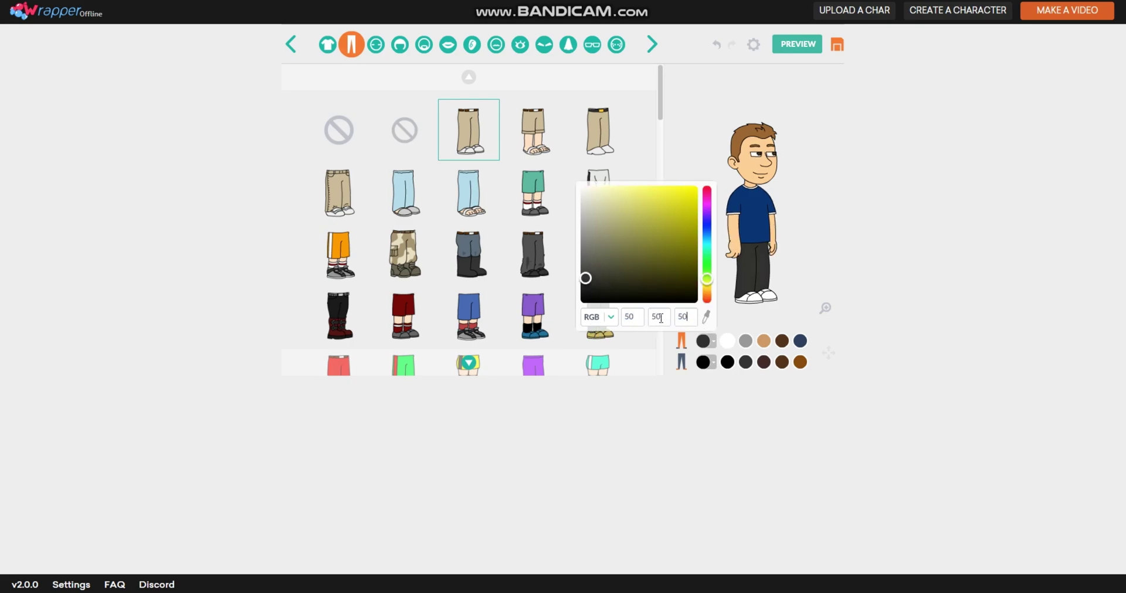
{"action": "left_click", "coordinate": [794, 231]}
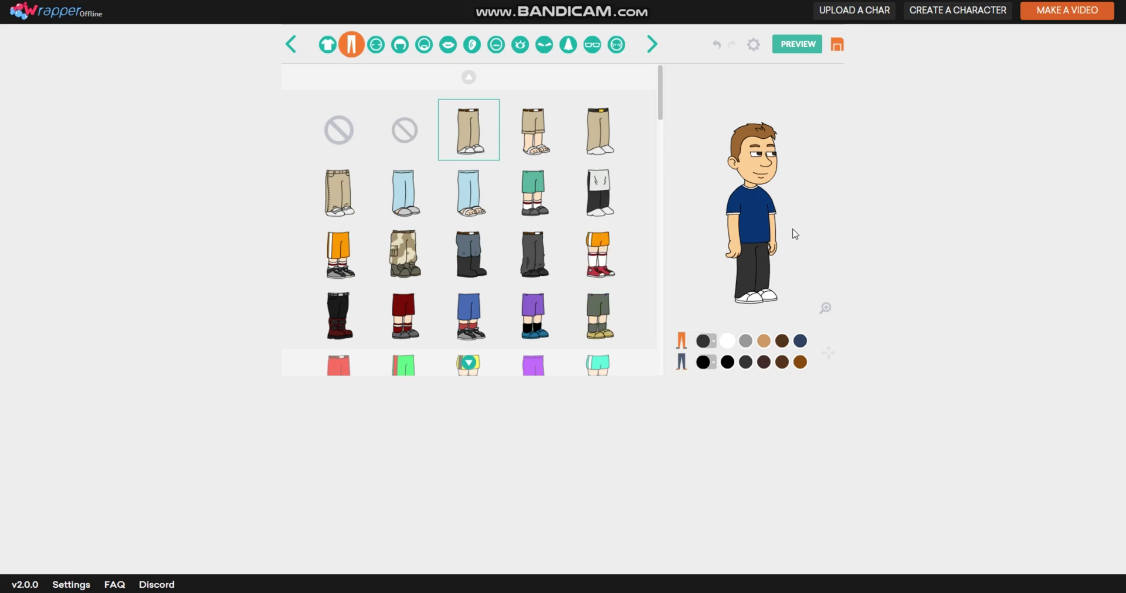
Step: Sample the trousers' dark grey for the shoes, then lighten the trousers to mid grey
{"action": "left_click", "coordinate": [704, 363]}
{"action": "left_click", "coordinate": [704, 336]}
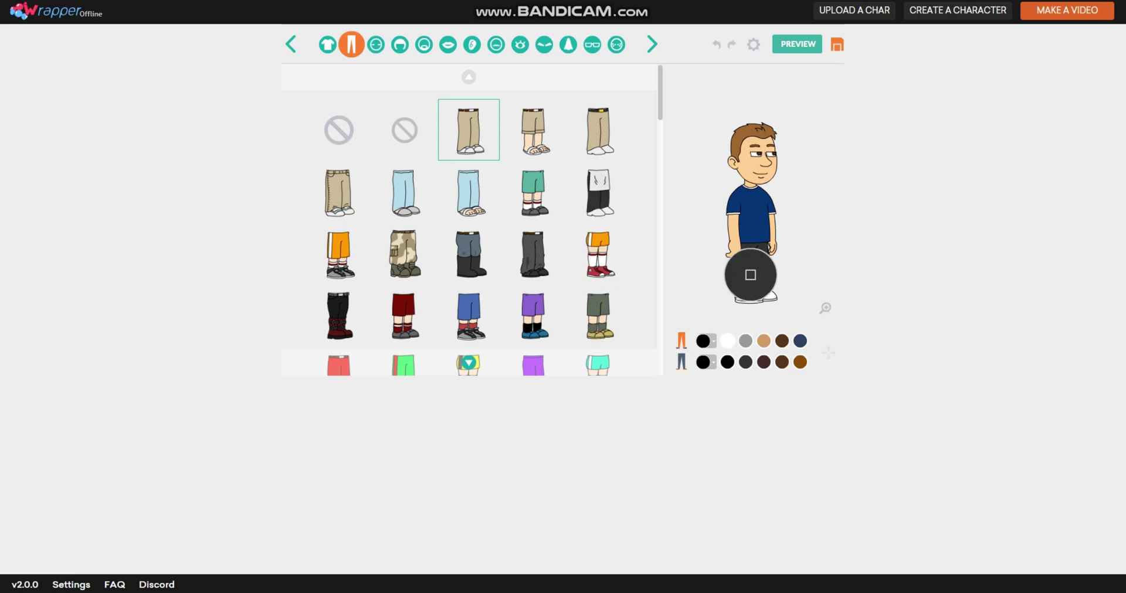
{"action": "left_click", "coordinate": [749, 272]}
{"action": "left_click", "coordinate": [704, 341]}
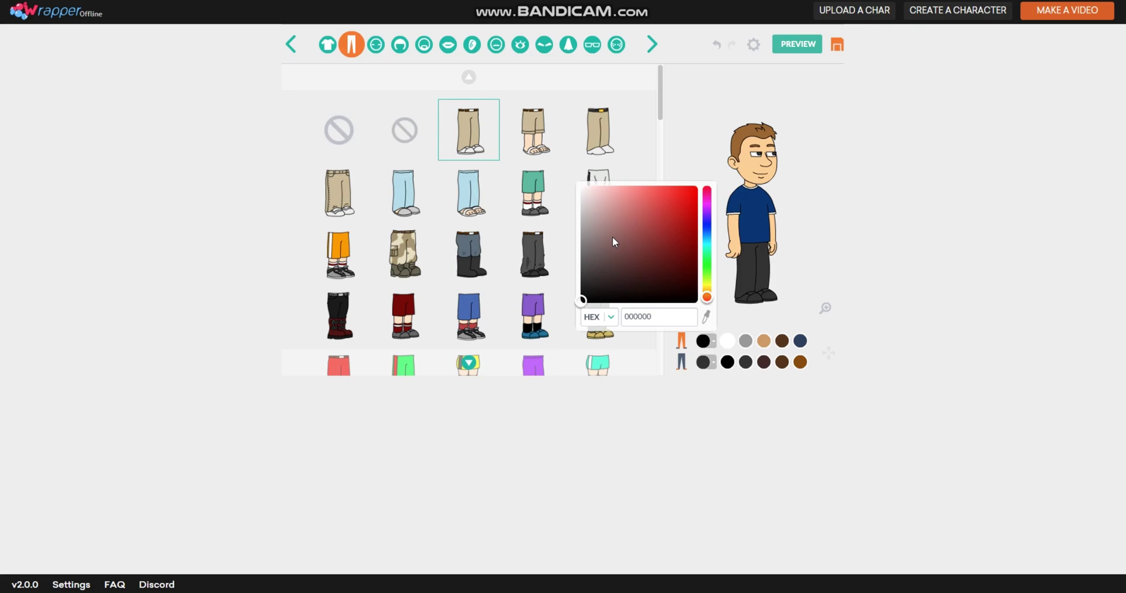
{"action": "left_click_drag", "start_coordinate": [594, 248], "coordinate": [574, 239]}
Step: Try a different head shape, then go back to the original head
{"action": "left_click", "coordinate": [261, 246]}
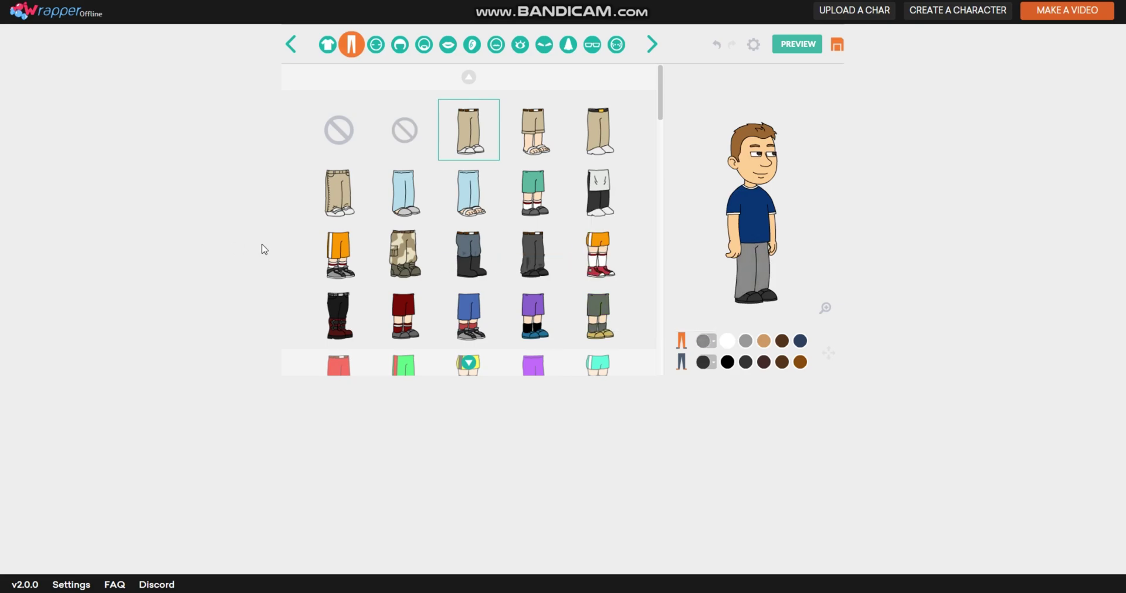
{"action": "left_click", "coordinate": [376, 44]}
{"action": "mouse_move", "coordinate": [659, 85]}
{"action": "left_mouse_down"}
{"action": "mouse_move", "coordinate": [664, 158]}
{"action": "mouse_move", "coordinate": [659, 97]}
{"action": "left_mouse_up"}
{"action": "right_click", "coordinate": [660, 99]}
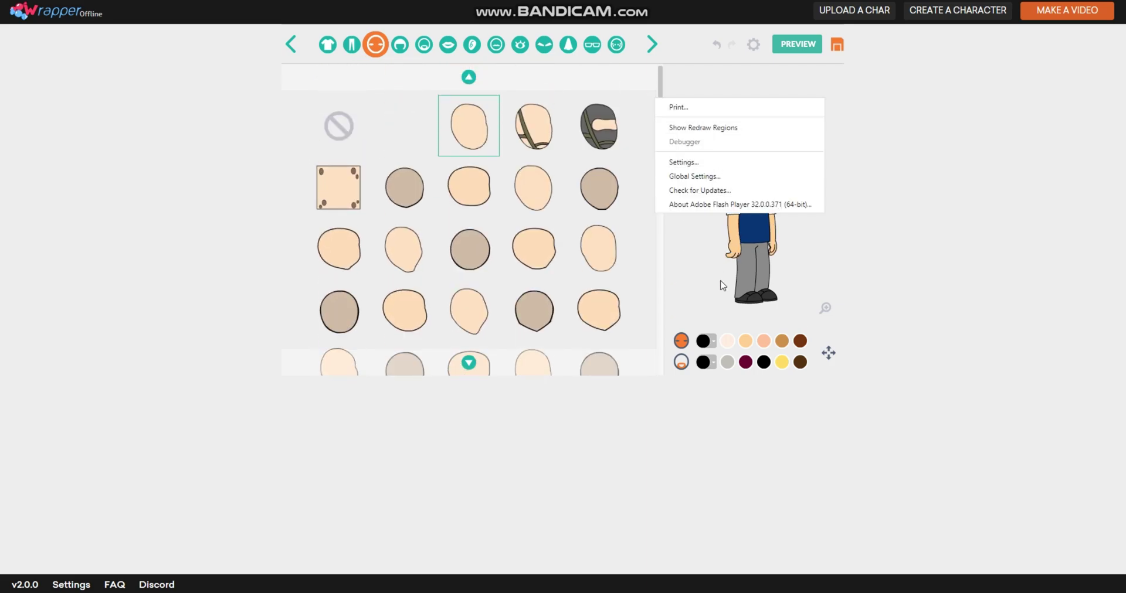
{"action": "left_click", "coordinate": [531, 193]}
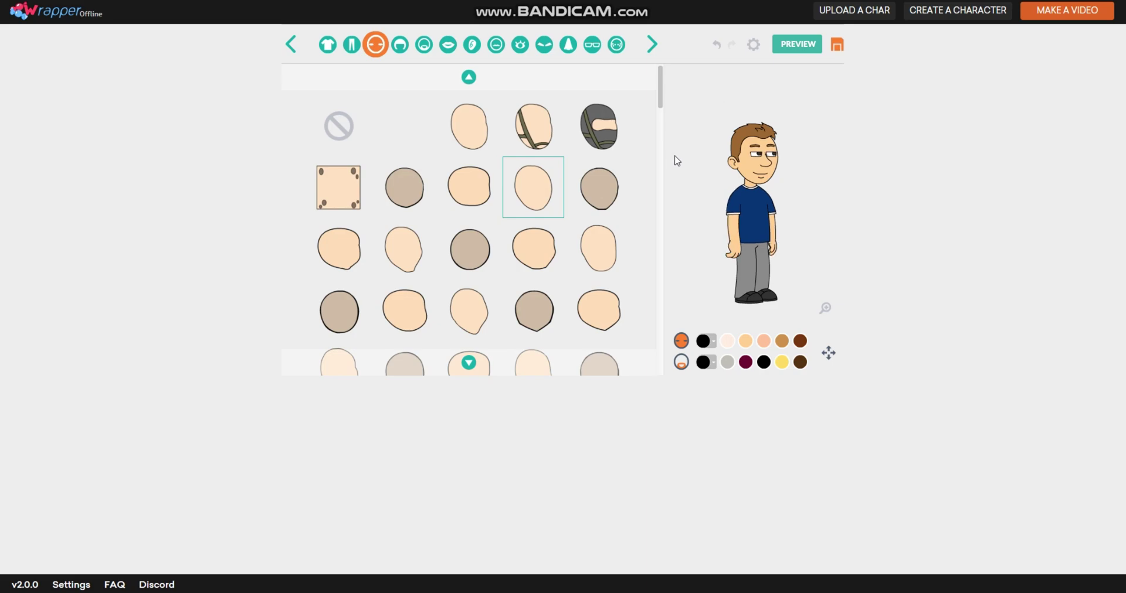
{"action": "left_click", "coordinate": [467, 143]}
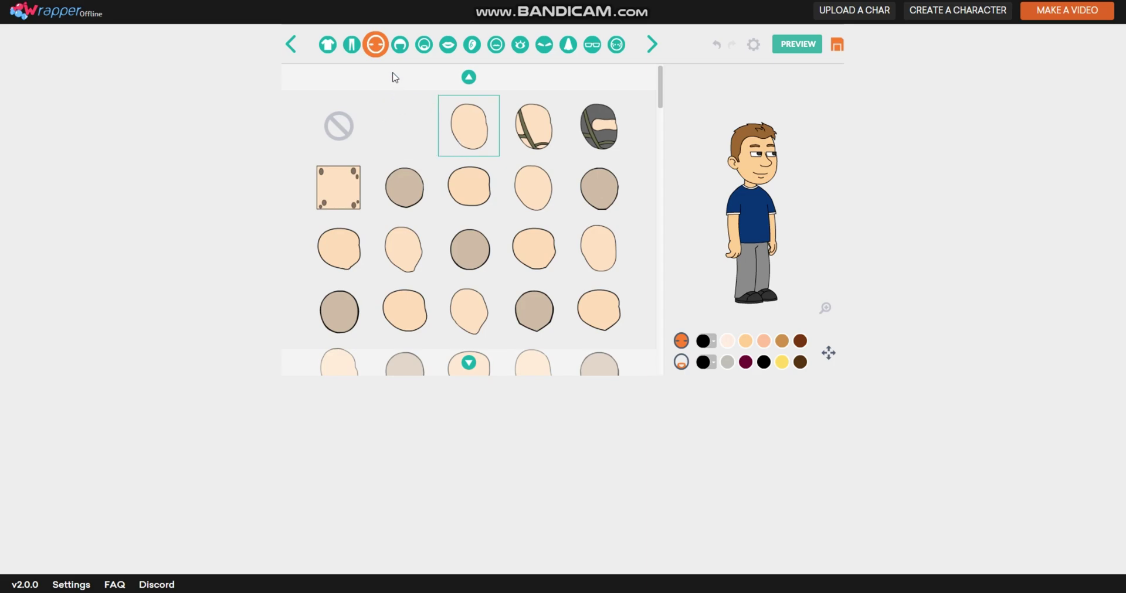
Step: Choose the long ponytail hairstyle and apply the dark brown swatch
{"action": "left_click", "coordinate": [400, 51]}
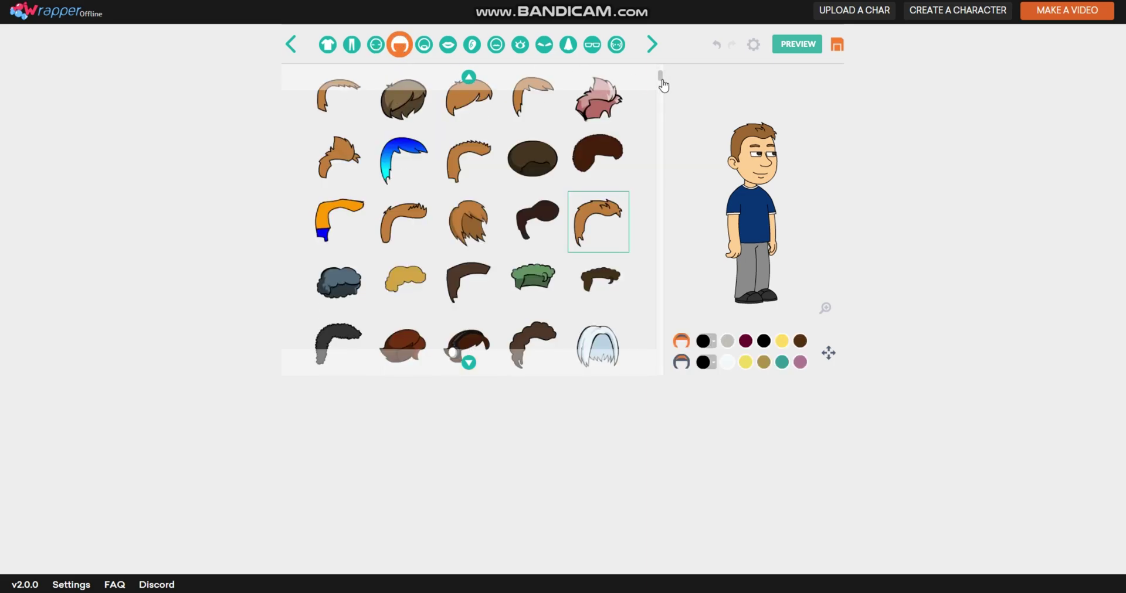
{"action": "left_click_drag", "start_coordinate": [661, 83], "coordinate": [656, 181]}
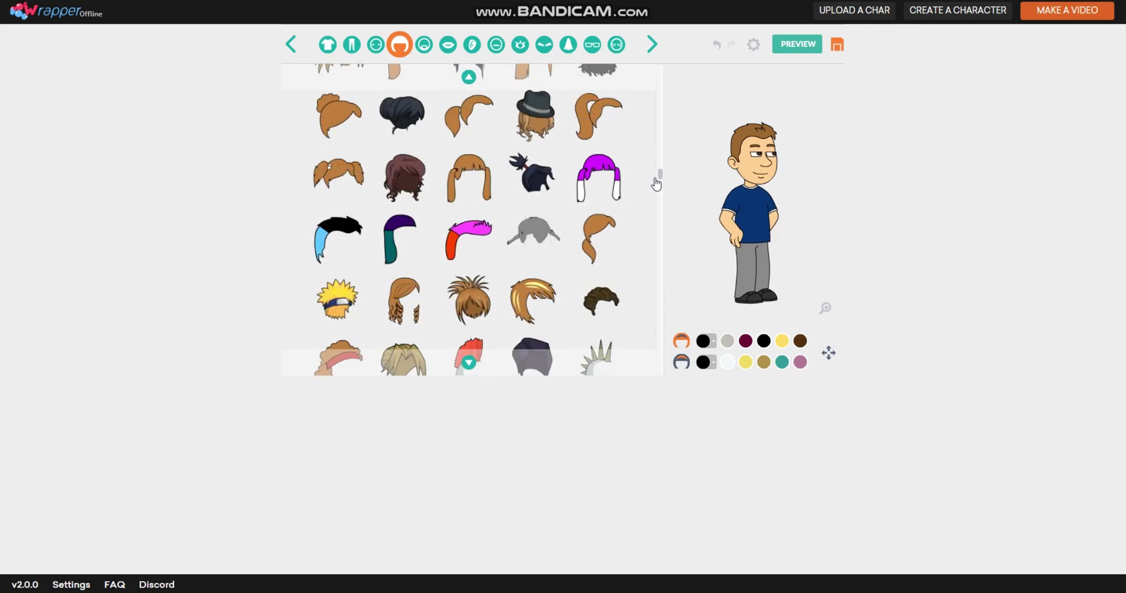
{"action": "left_click", "coordinate": [609, 247]}
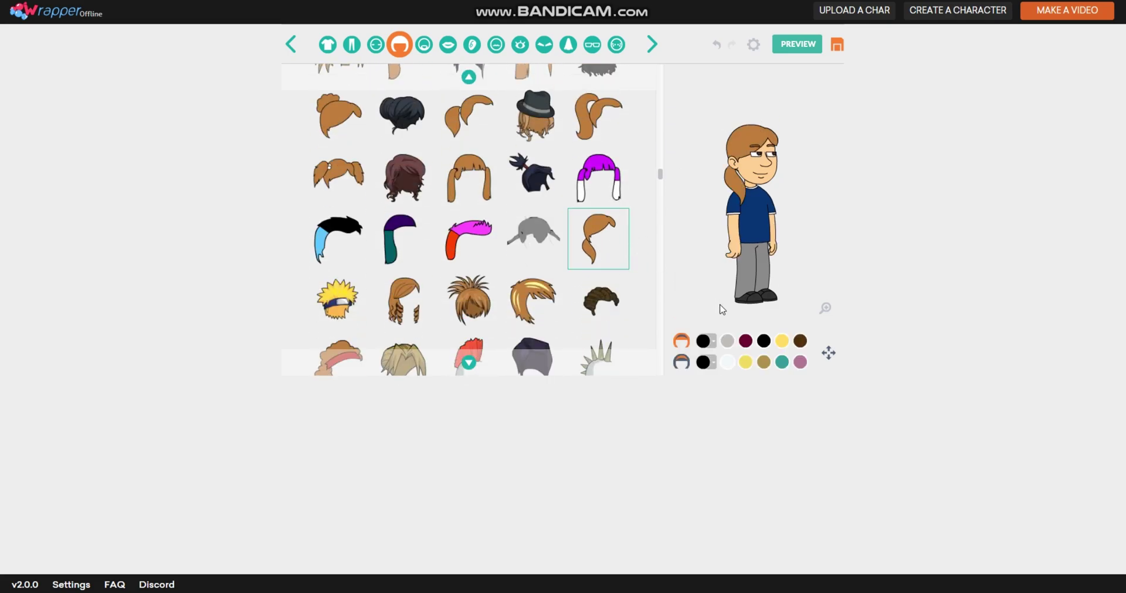
{"action": "left_click", "coordinate": [801, 342]}
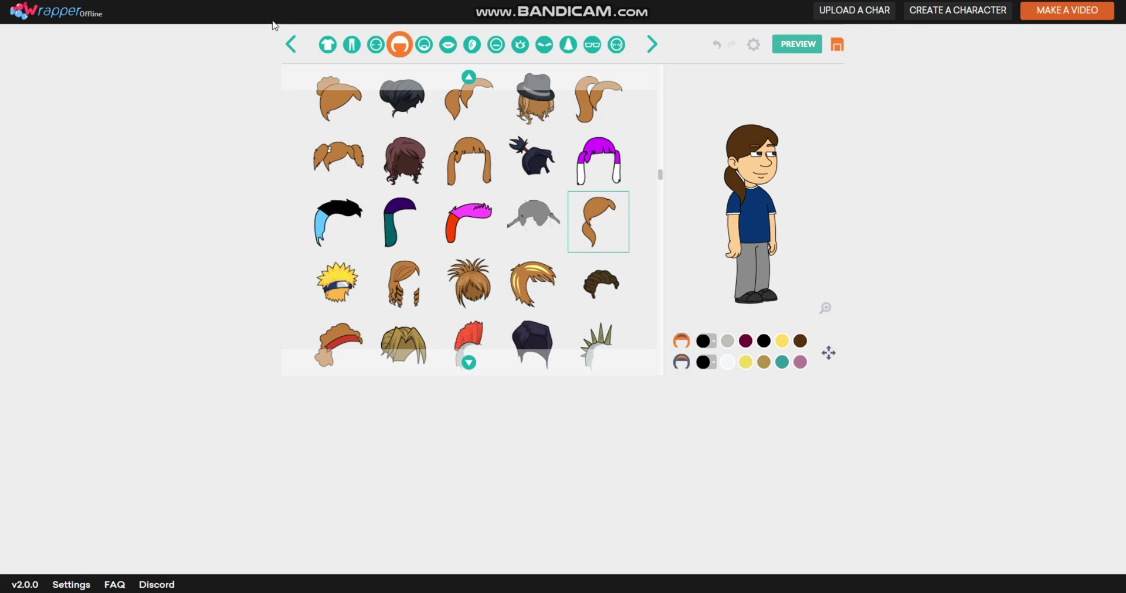
Step: Add stubble to the face and browse the mouth and ear styles
{"action": "left_click", "coordinate": [424, 48]}
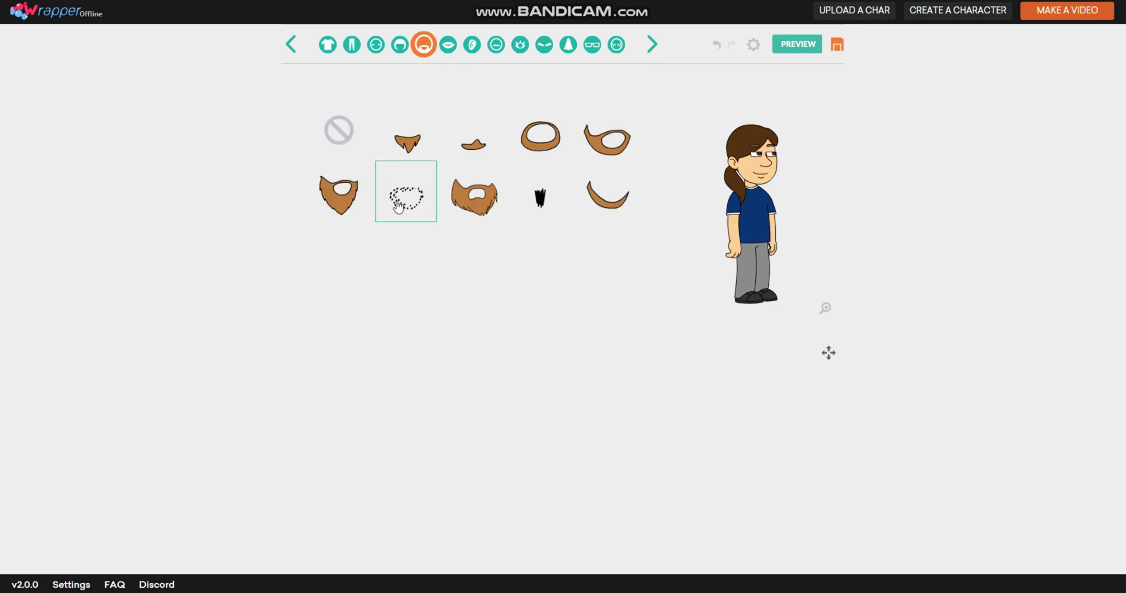
{"action": "left_click", "coordinate": [704, 343]}
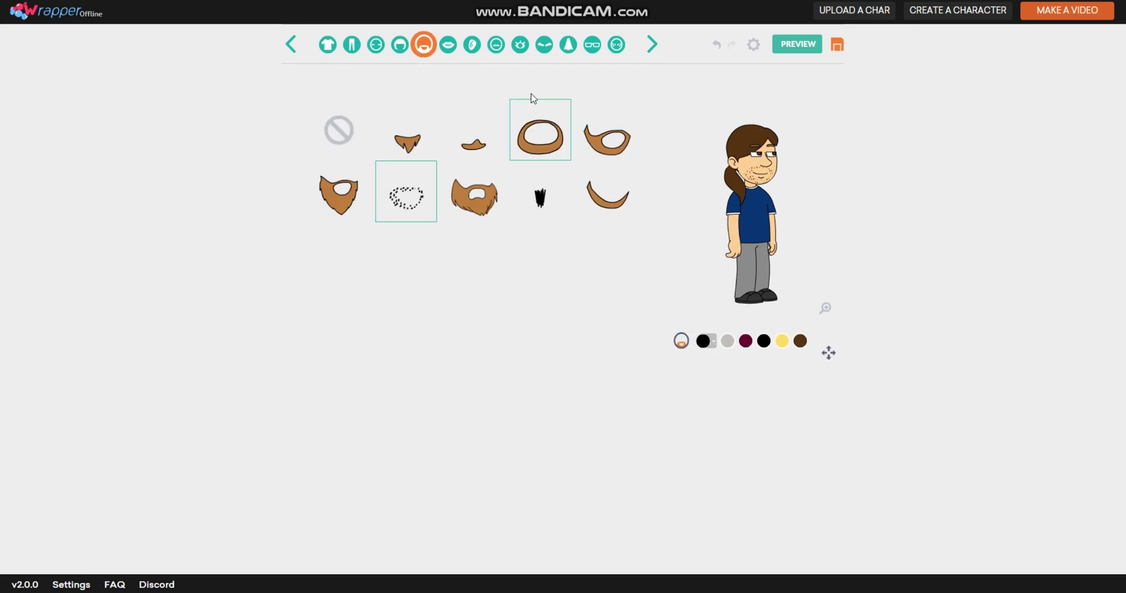
{"action": "left_click", "coordinate": [449, 48]}
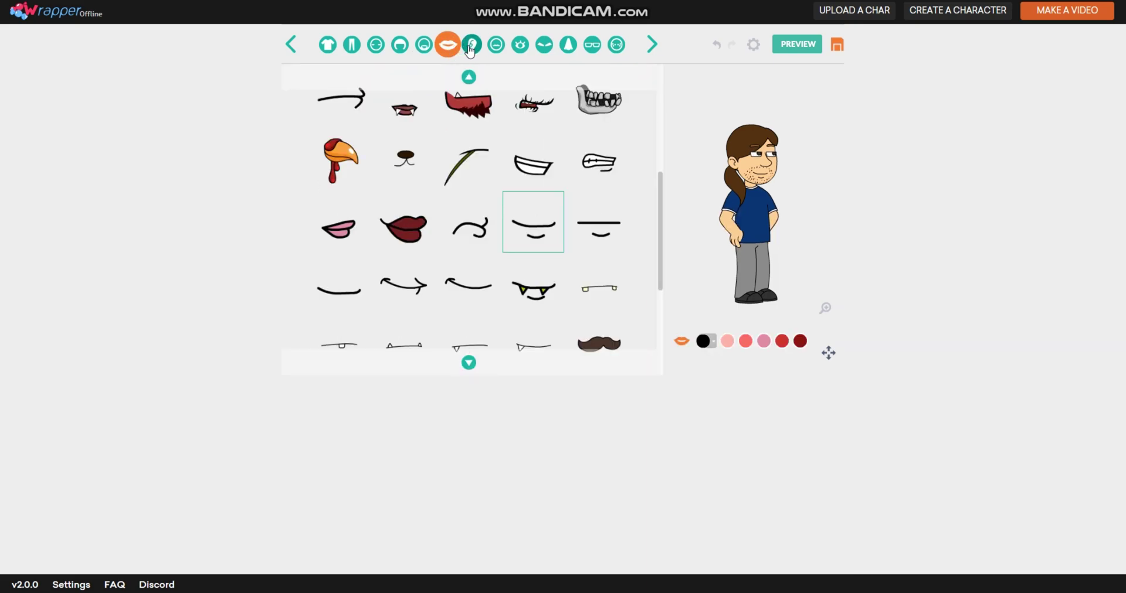
{"action": "left_click", "coordinate": [471, 47]}
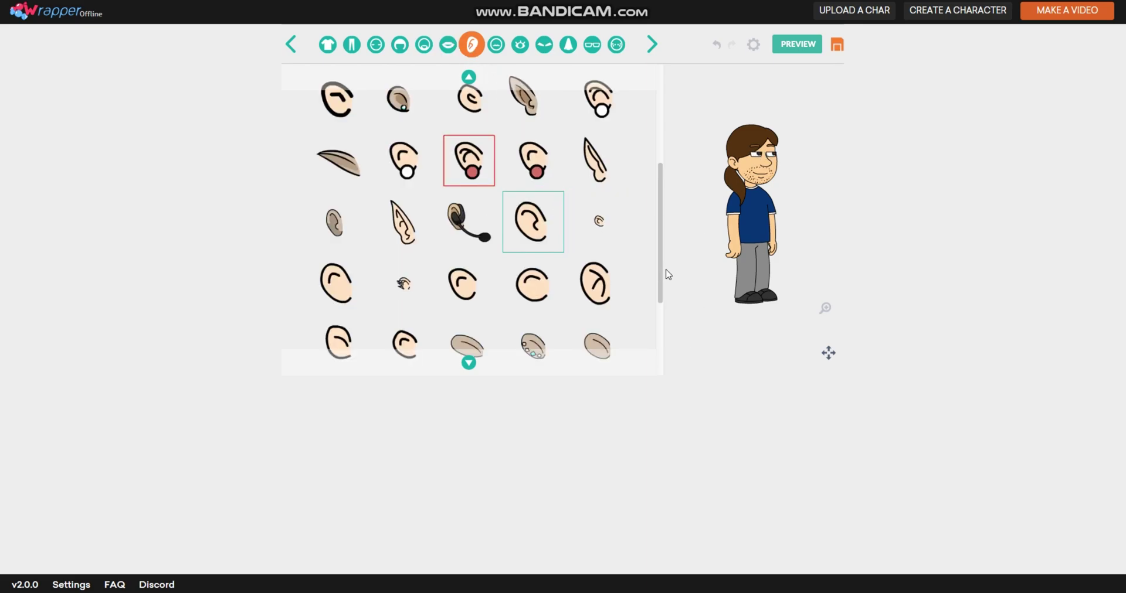
Step: Undo the hands-on-hips pose and apply the stubble mustache, checking its position and size options
{"action": "left_click", "coordinate": [495, 45]}
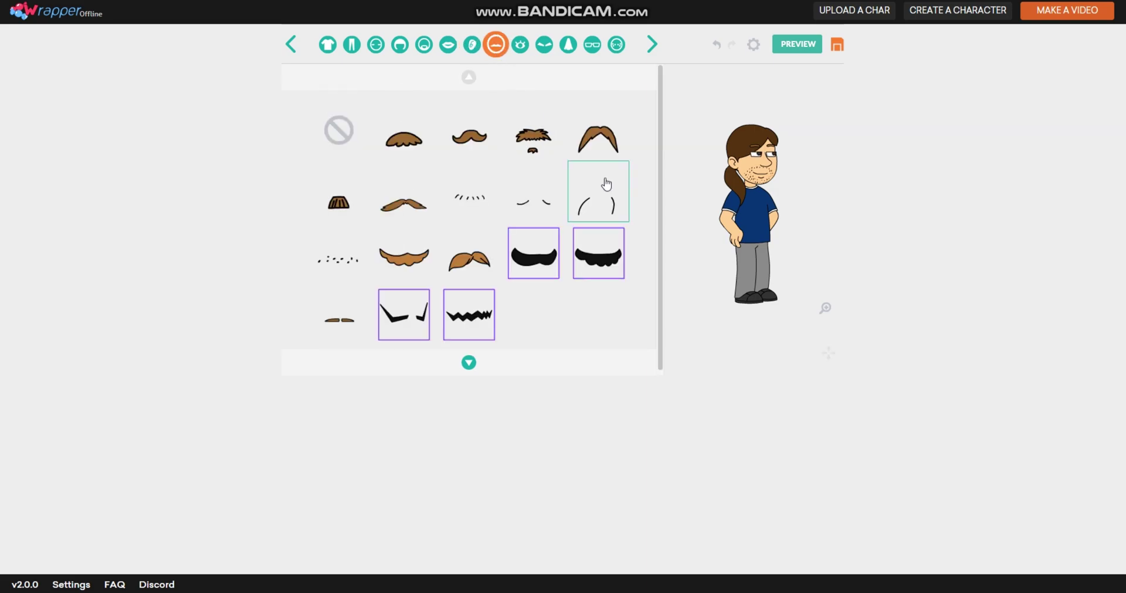
{"action": "key", "text": "ctrl+z"}
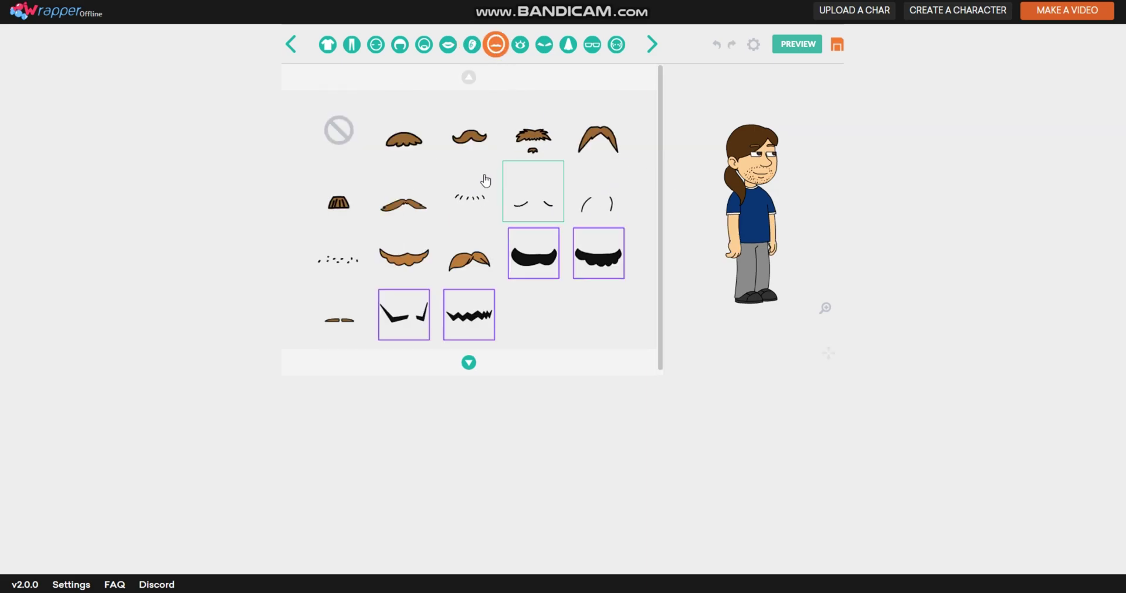
{"action": "left_click", "coordinate": [469, 193]}
{"action": "left_click", "coordinate": [831, 354]}
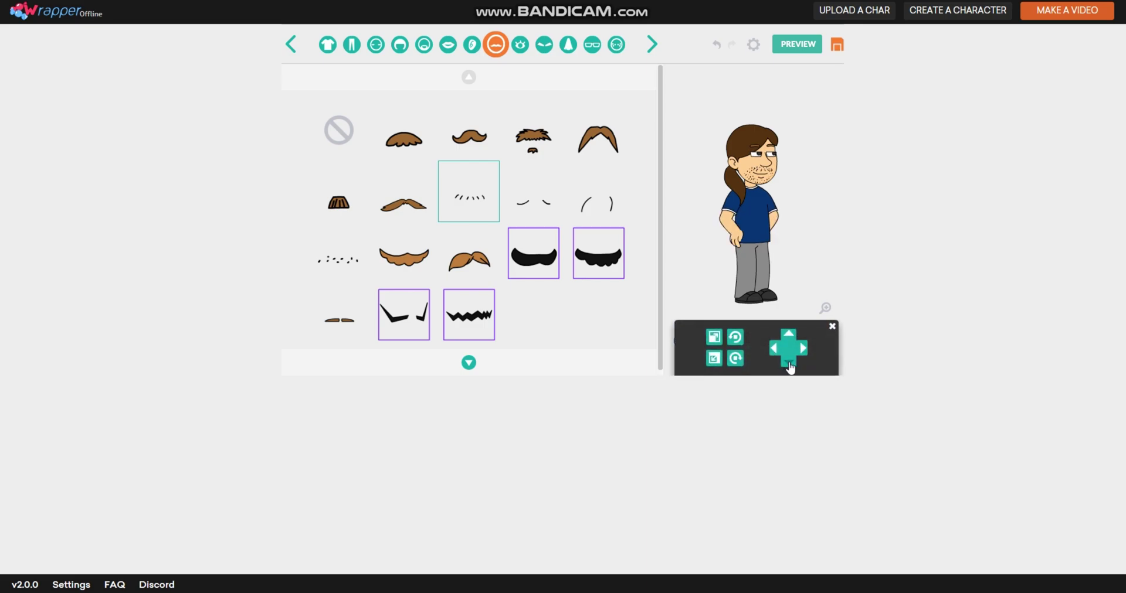
{"action": "left_click", "coordinate": [833, 328]}
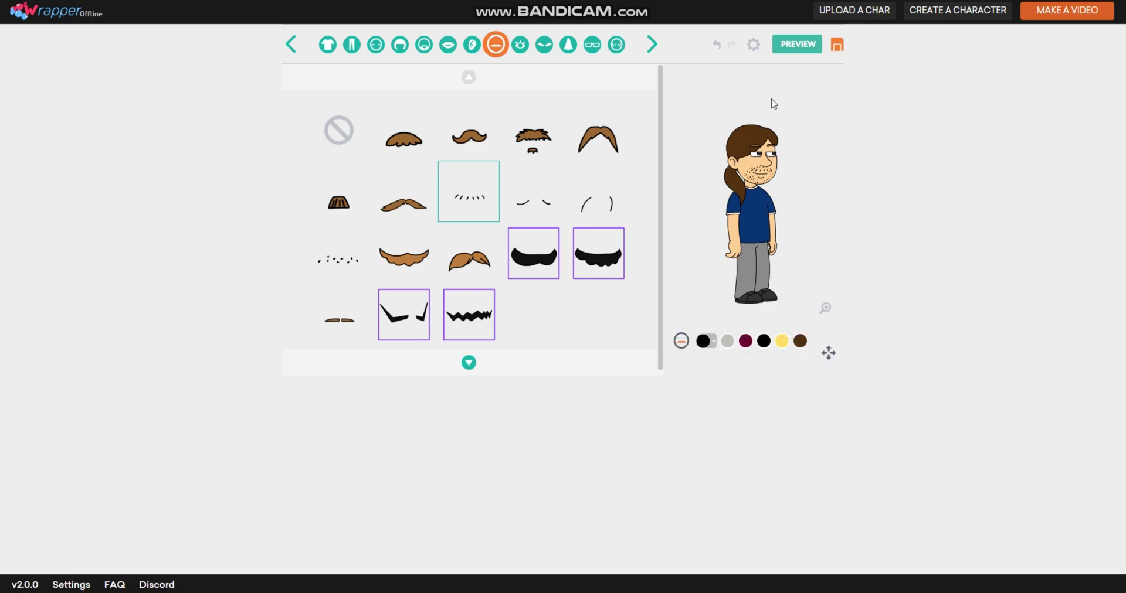
Step: Colour the eyebrows with the brown sampled from the character's hair
{"action": "left_click", "coordinate": [519, 44]}
{"action": "left_click", "coordinate": [544, 45]}
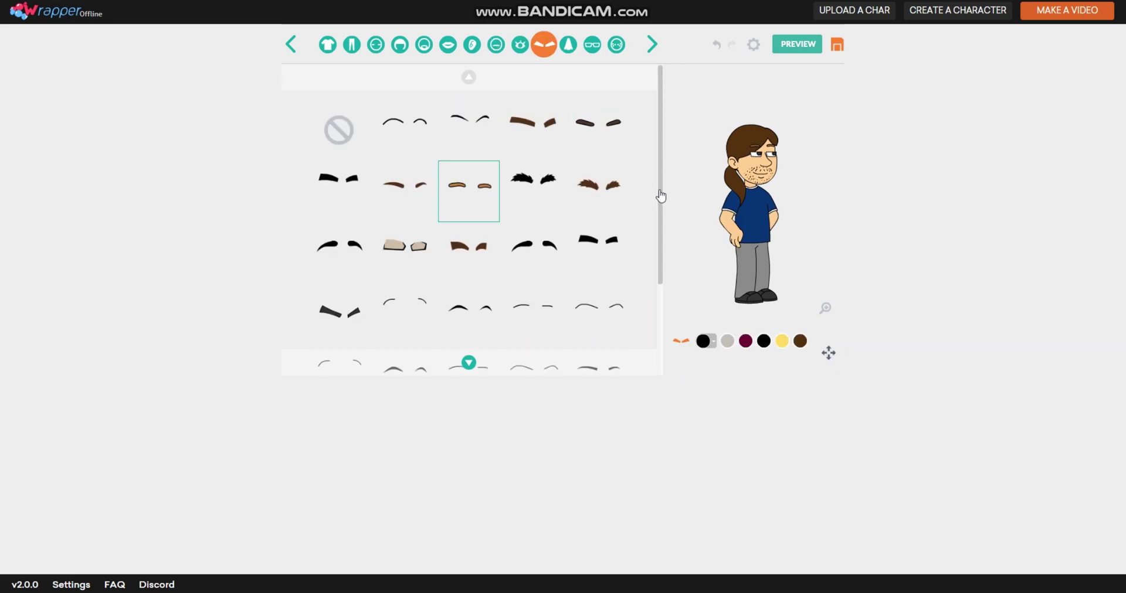
{"action": "left_click_drag", "start_coordinate": [661, 196], "coordinate": [692, 311]}
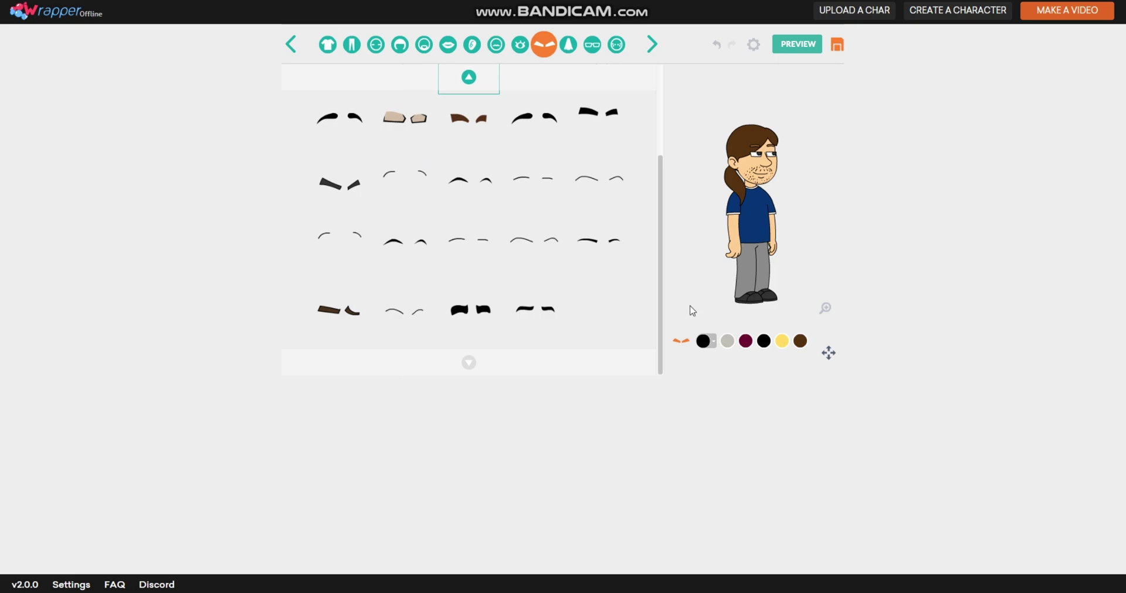
{"action": "left_click", "coordinate": [712, 346]}
{"action": "left_click", "coordinate": [709, 306]}
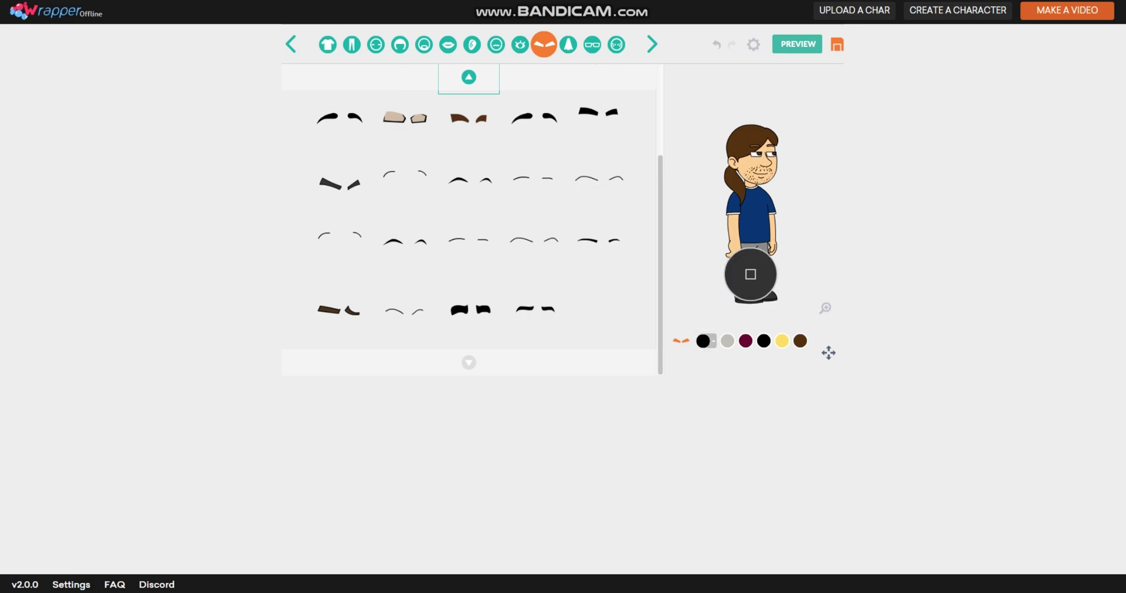
{"action": "left_click", "coordinate": [739, 143]}
{"action": "left_click", "coordinate": [567, 45]}
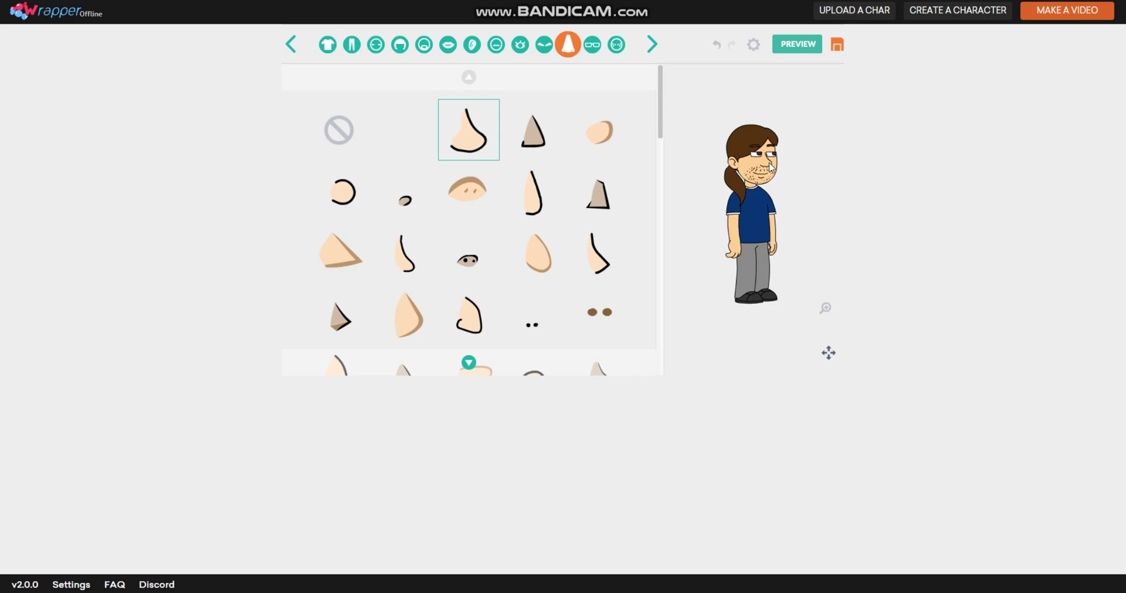
Step: Browse glasses, try the green cap on and remove it, then preview the character
{"action": "left_click", "coordinate": [592, 44]}
{"action": "left_click_drag", "start_coordinate": [661, 103], "coordinate": [676, 47]}
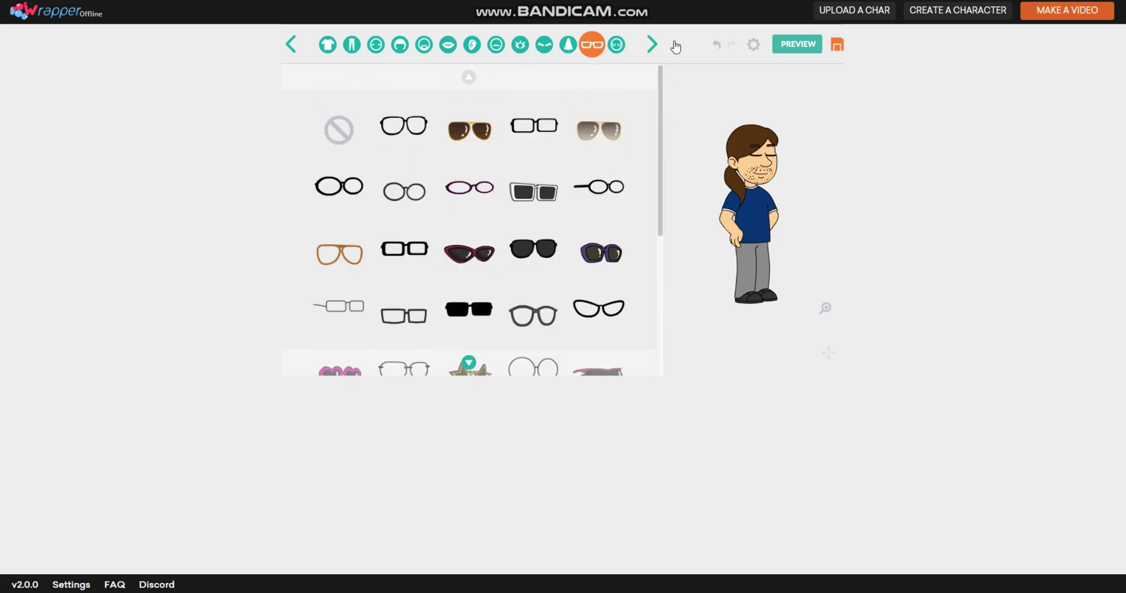
{"action": "left_click", "coordinate": [617, 45]}
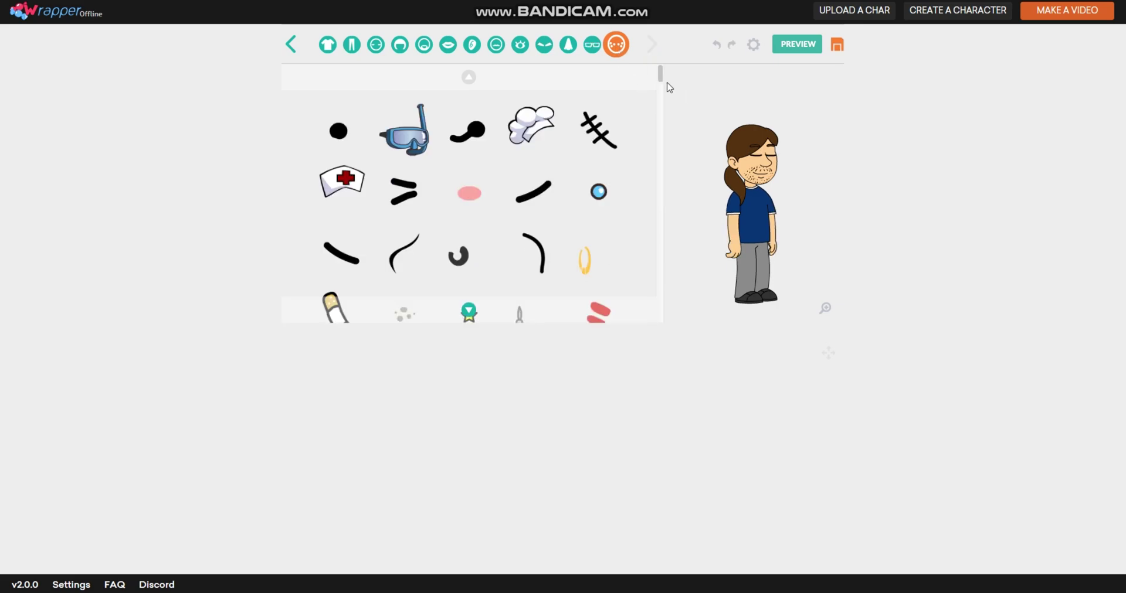
{"action": "left_click_drag", "start_coordinate": [659, 78], "coordinate": [661, 111]}
{"action": "left_click", "coordinate": [468, 110]}
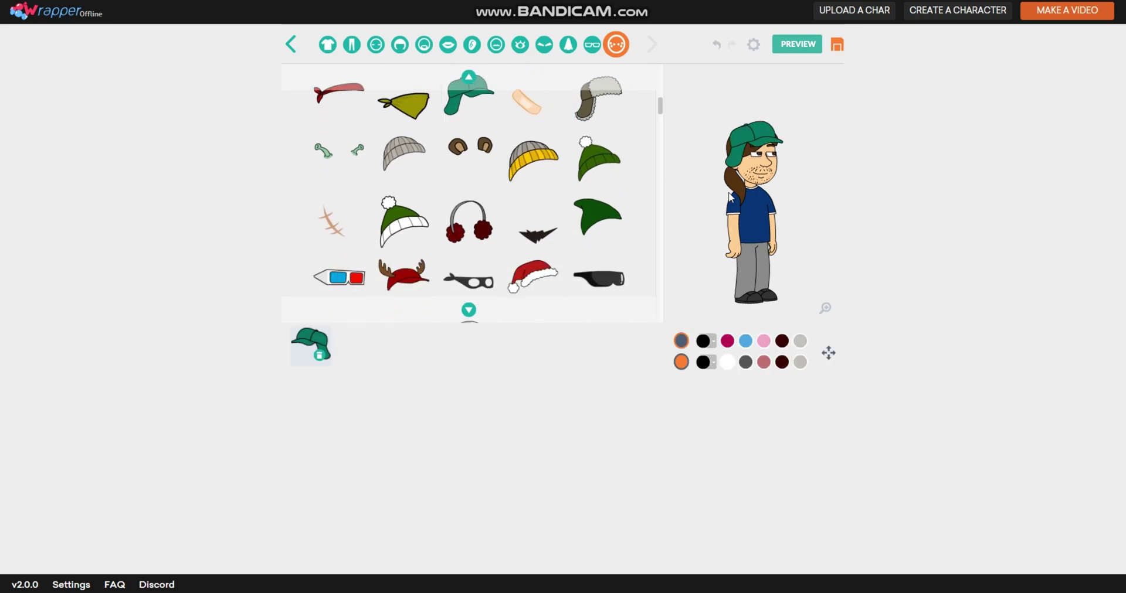
{"action": "scroll", "coordinate": [661, 116], "scroll_direction": "down", "scroll_amount": 4}
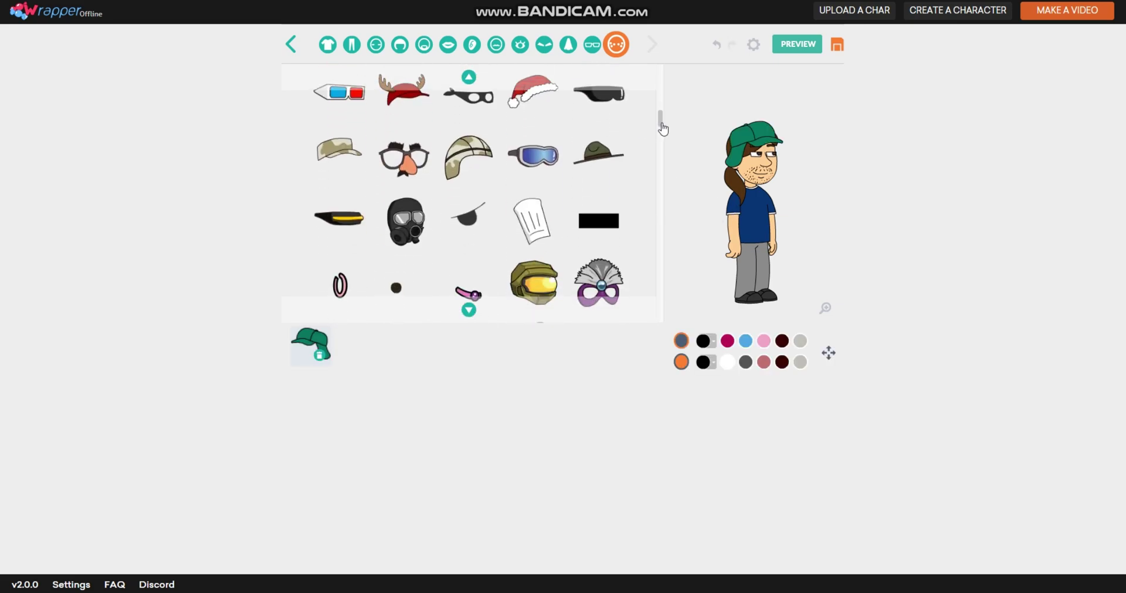
{"action": "left_click", "coordinate": [319, 356]}
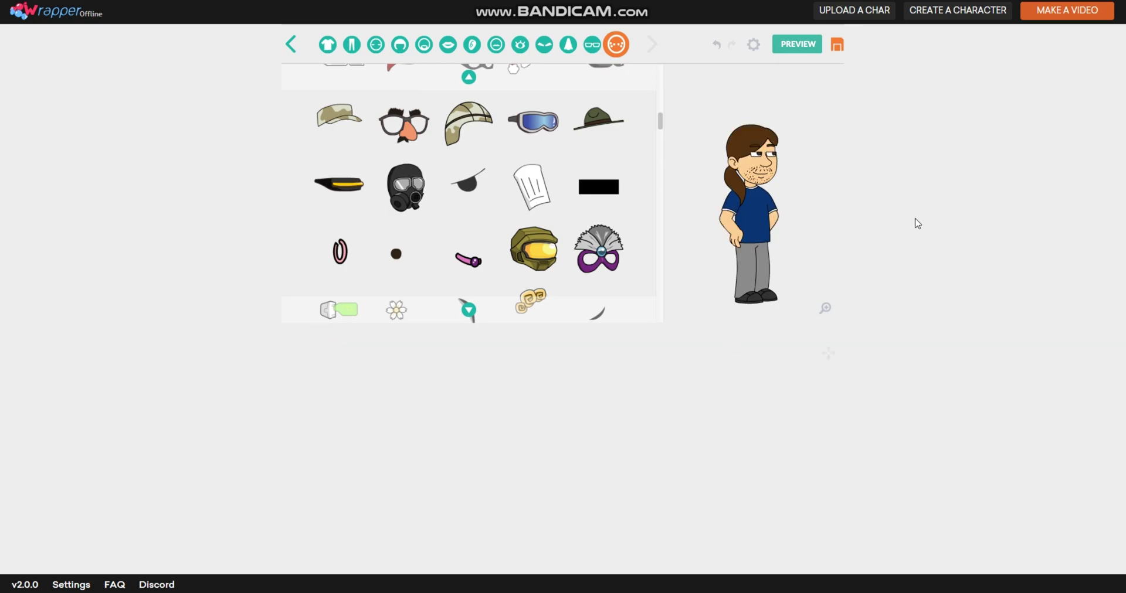
{"action": "left_click", "coordinate": [797, 44]}
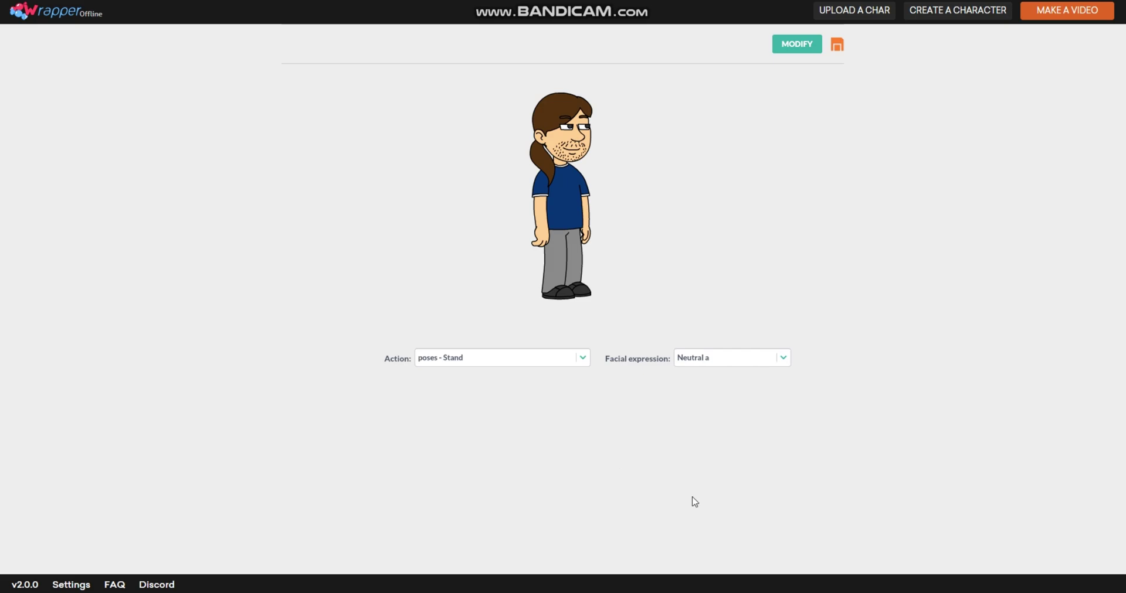
Step: Choose "poses - Bend" from the Action list in the preview
{"action": "left_click", "coordinate": [583, 360]}
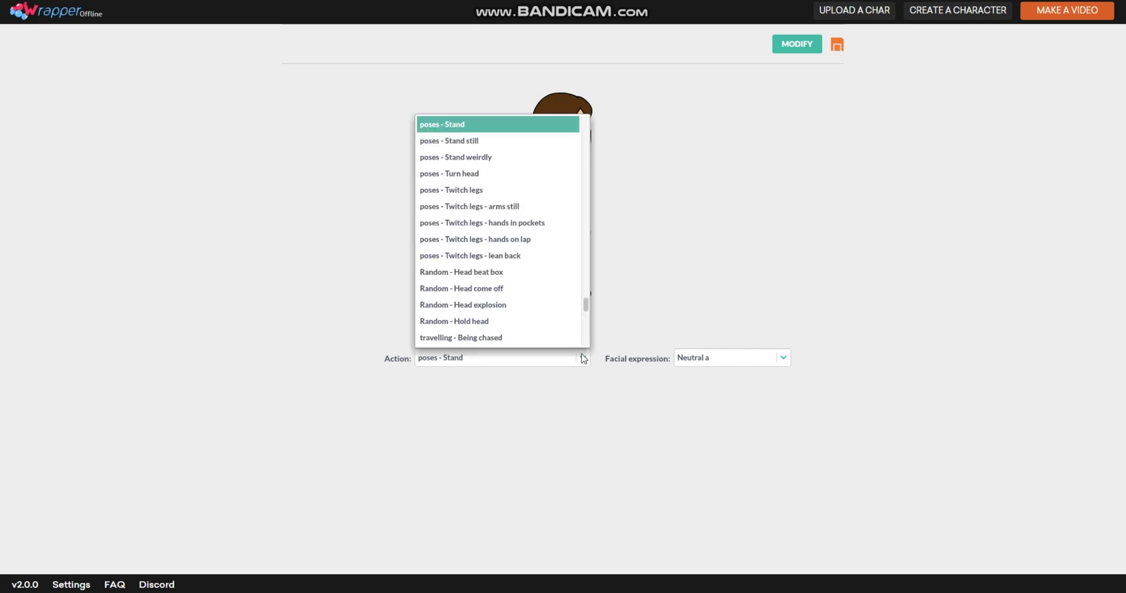
{"action": "left_click_drag", "start_coordinate": [586, 307], "coordinate": [597, 232]}
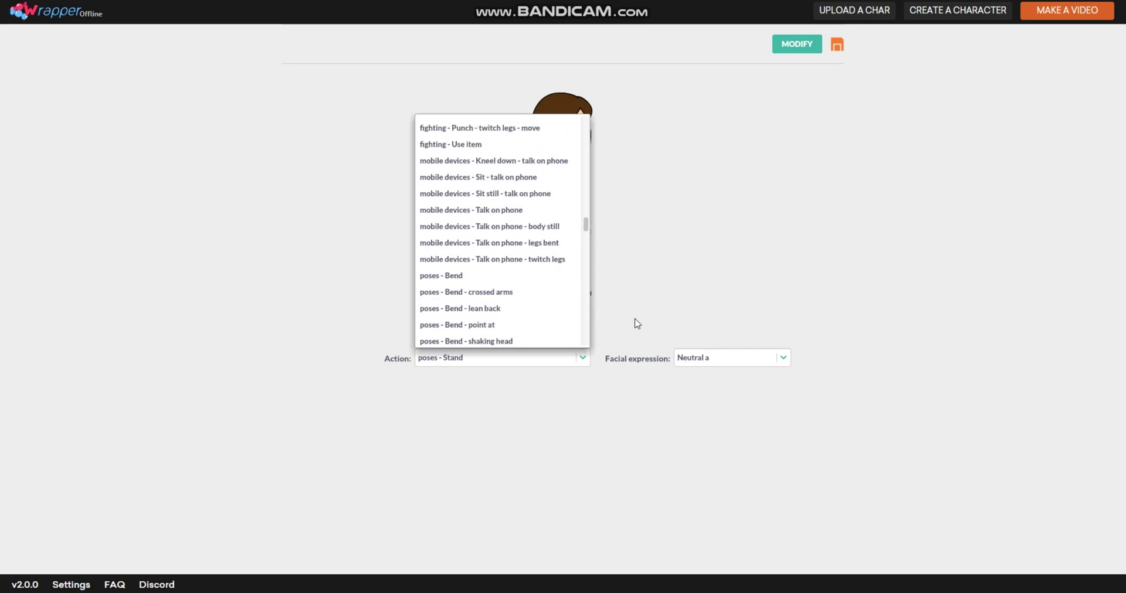
{"action": "left_click", "coordinate": [505, 270]}
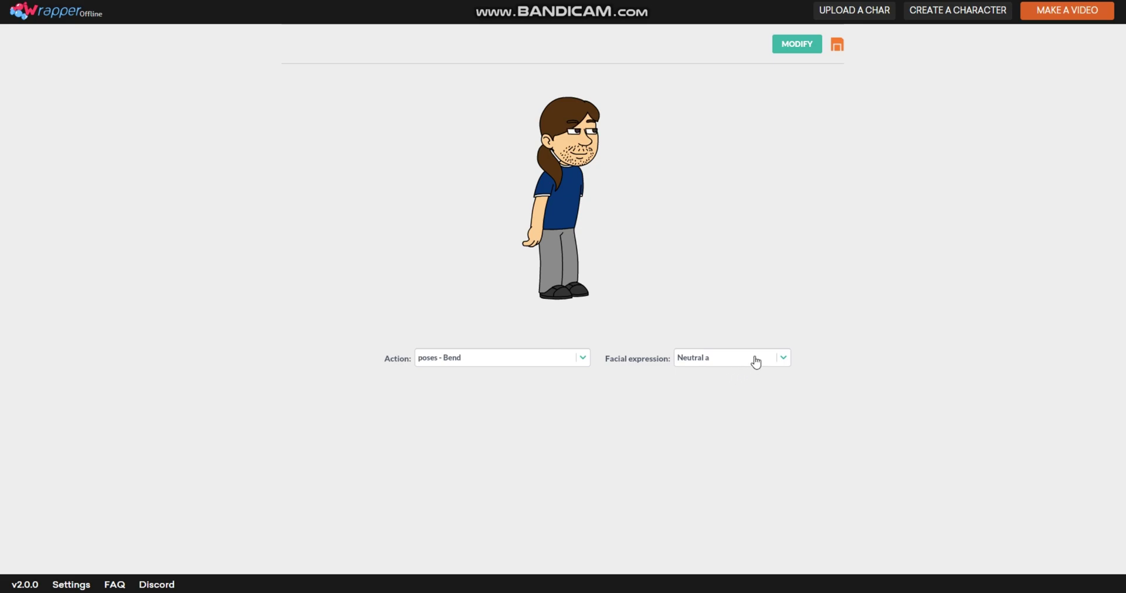
Step: Cycle the facial expression through Talk neutral a, Talk neutral b and Talk serious
{"action": "left_click", "coordinate": [756, 362]}
{"action": "left_click_drag", "start_coordinate": [786, 251], "coordinate": [789, 301]}
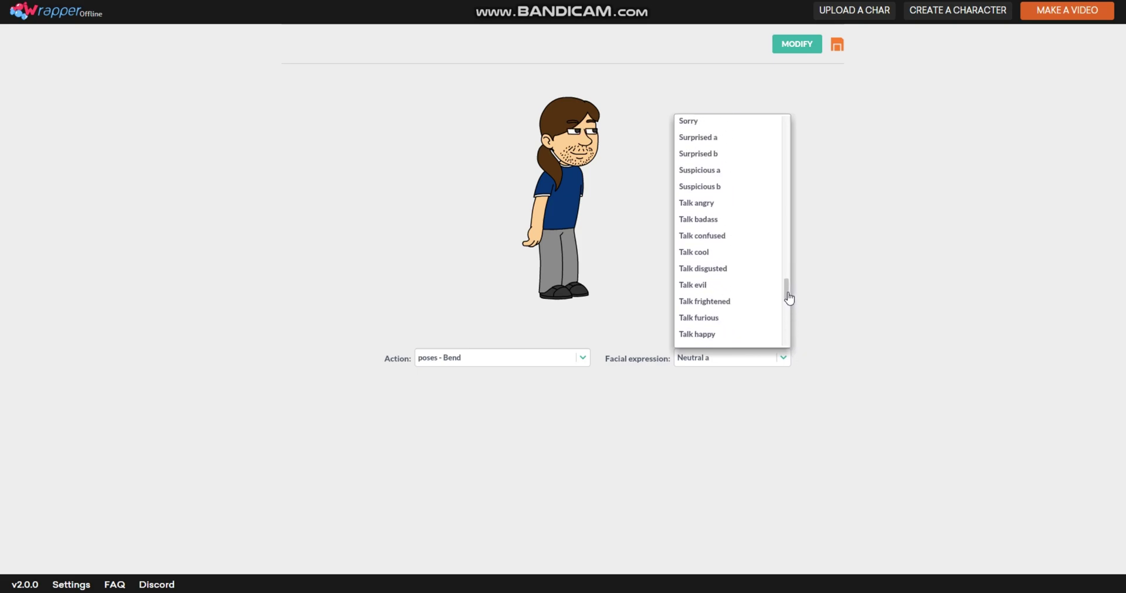
{"action": "left_click_drag", "start_coordinate": [789, 299], "coordinate": [786, 309]}
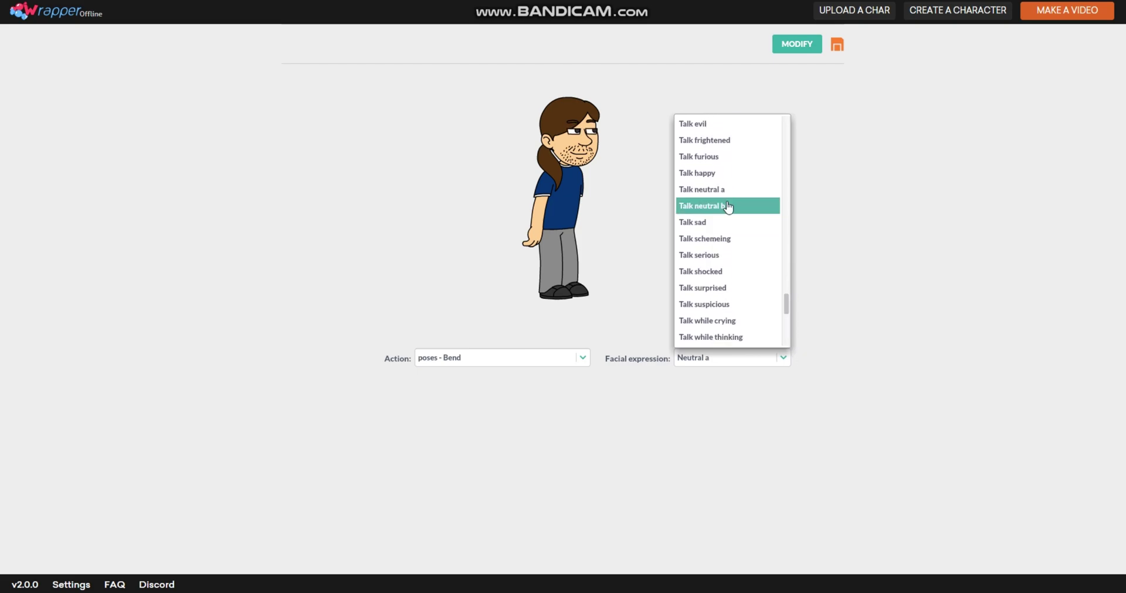
{"action": "left_click", "coordinate": [730, 190]}
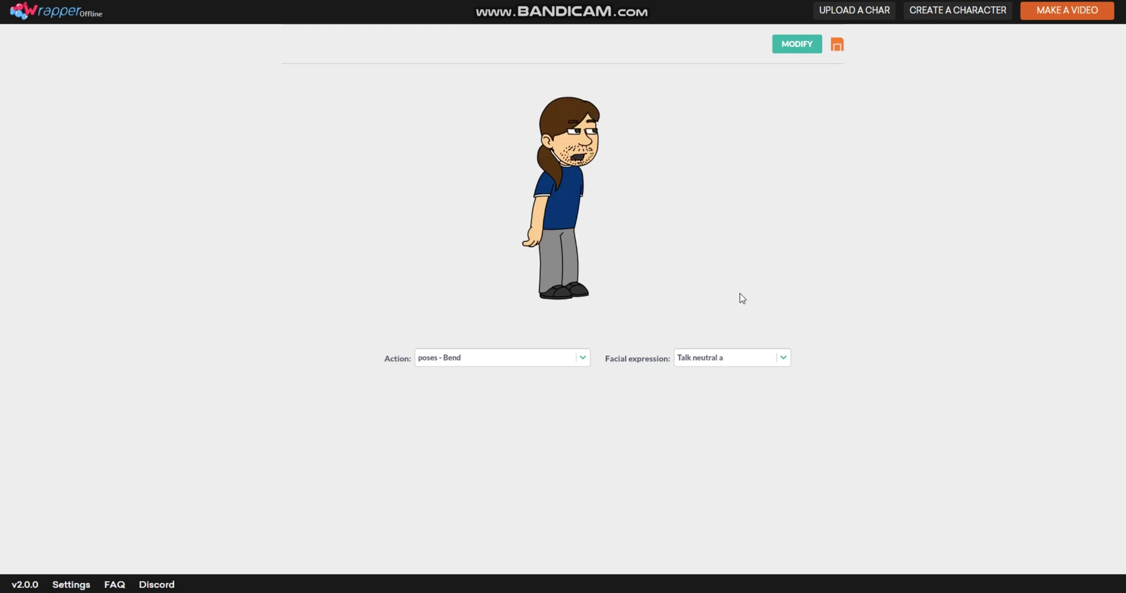
{"action": "left_click", "coordinate": [768, 359]}
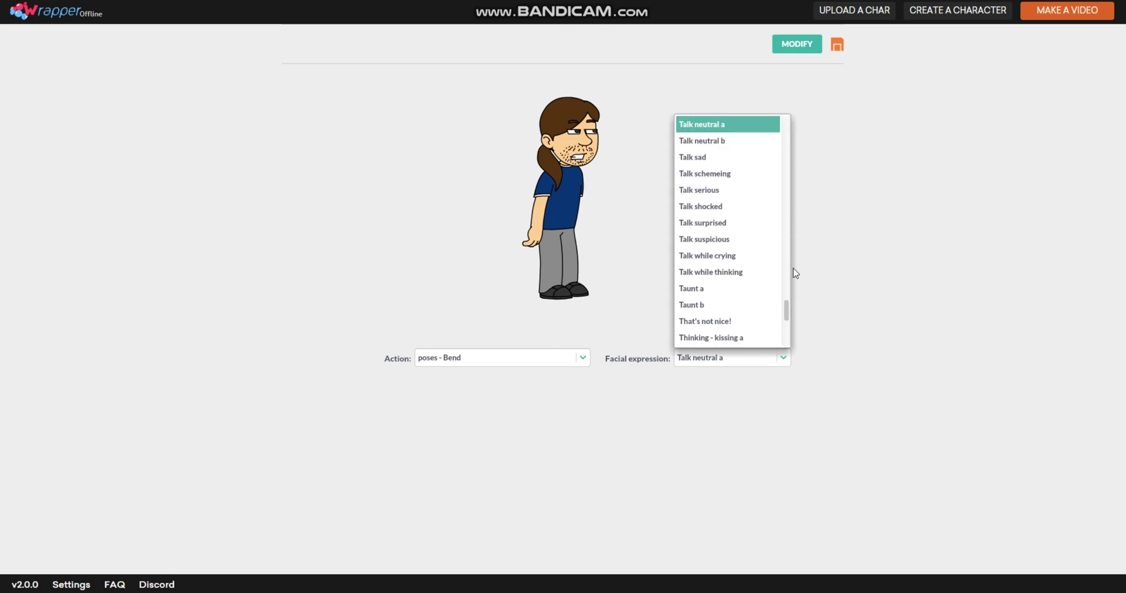
{"action": "left_click", "coordinate": [743, 141]}
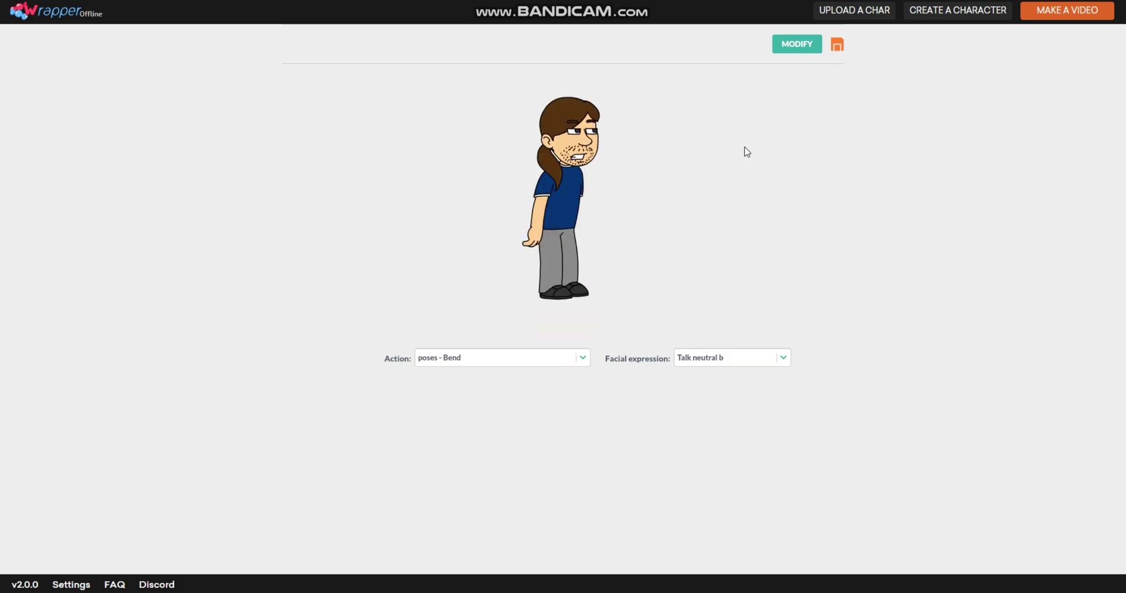
{"action": "left_click", "coordinate": [744, 359]}
{"action": "left_click", "coordinate": [759, 173]}
{"action": "left_click", "coordinate": [756, 360]}
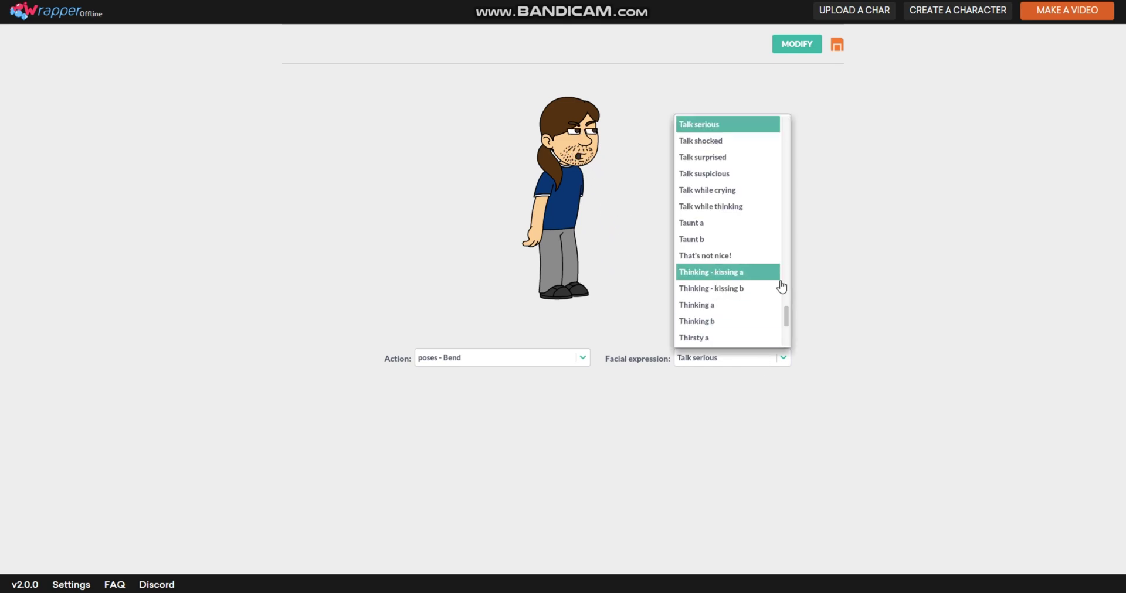
{"action": "scroll", "coordinate": [786, 299], "scroll_direction": "up", "scroll_amount": 3}
{"action": "left_click_drag", "start_coordinate": [790, 310], "coordinate": [786, 232]}
Step: Set the expression to Neutral a, try poses - Turn head, then settle on poses - Stand
{"action": "left_click", "coordinate": [695, 248]}
{"action": "left_click", "coordinate": [576, 359]}
{"action": "left_click_drag", "start_coordinate": [586, 244], "coordinate": [583, 296]}
{"action": "left_click", "coordinate": [519, 322]}
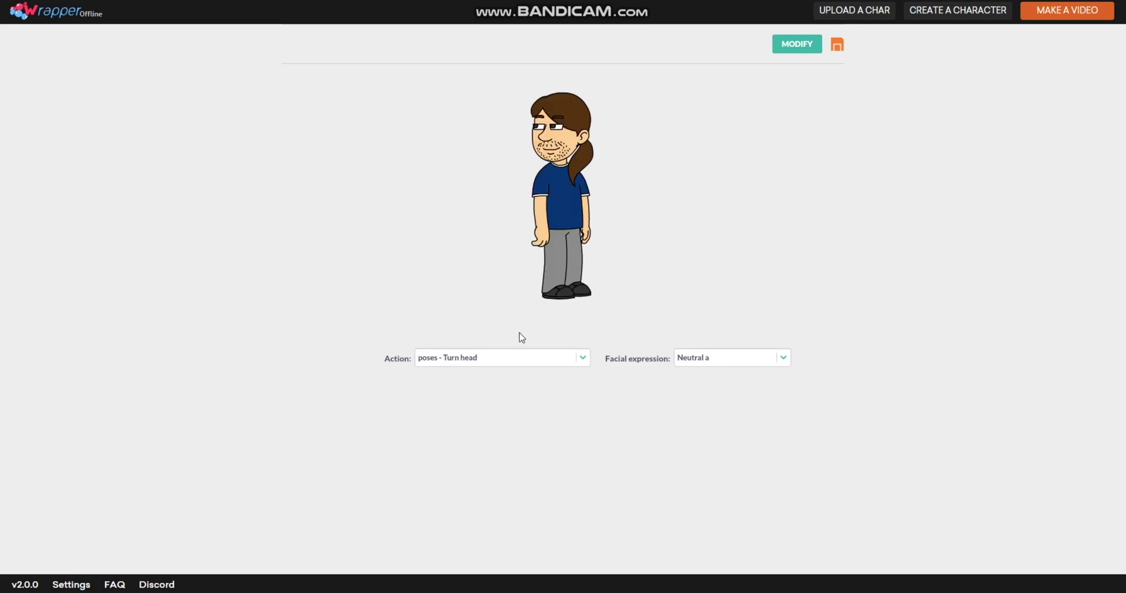
{"action": "left_click", "coordinate": [543, 364]}
{"action": "left_click_drag", "start_coordinate": [586, 312], "coordinate": [585, 303]}
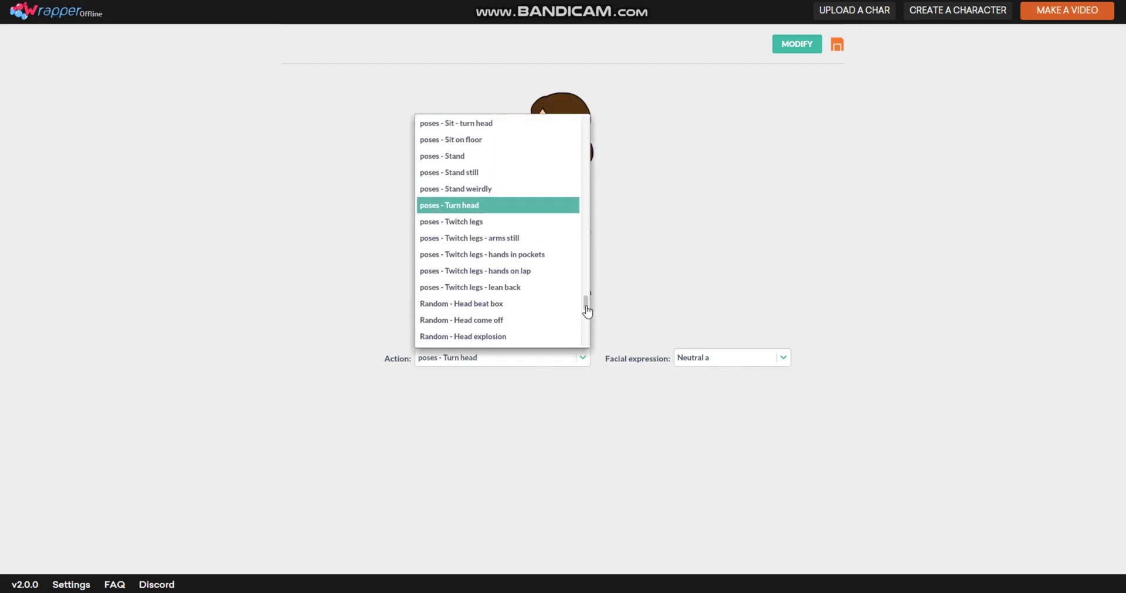
{"action": "left_click", "coordinate": [527, 156]}
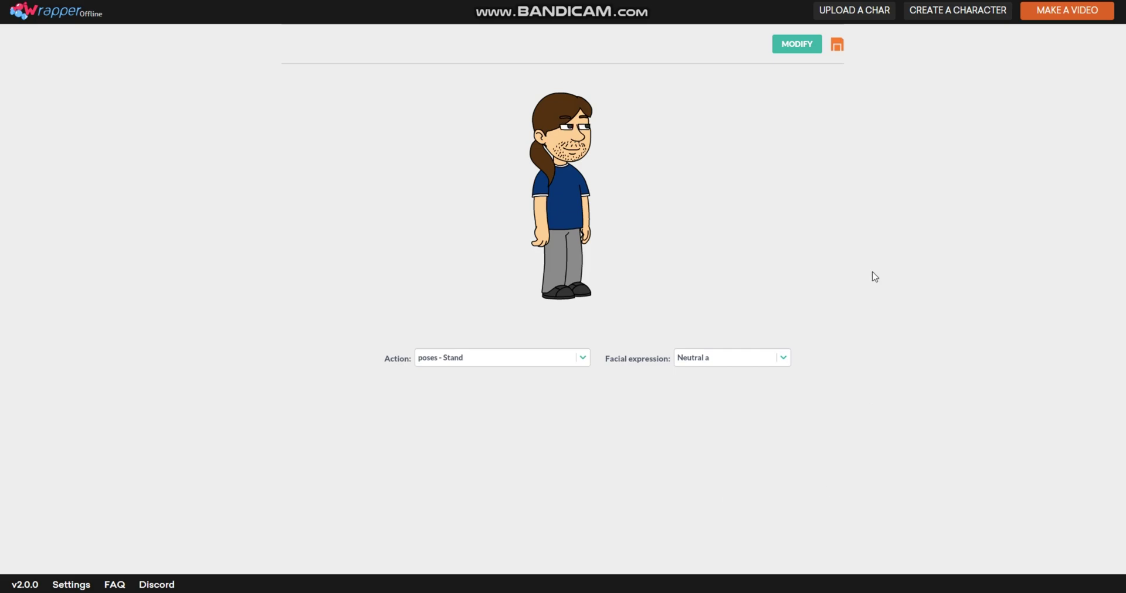
Step: Back in the editor, add and remove the chef hat, then save the character
{"action": "left_click", "coordinate": [796, 45]}
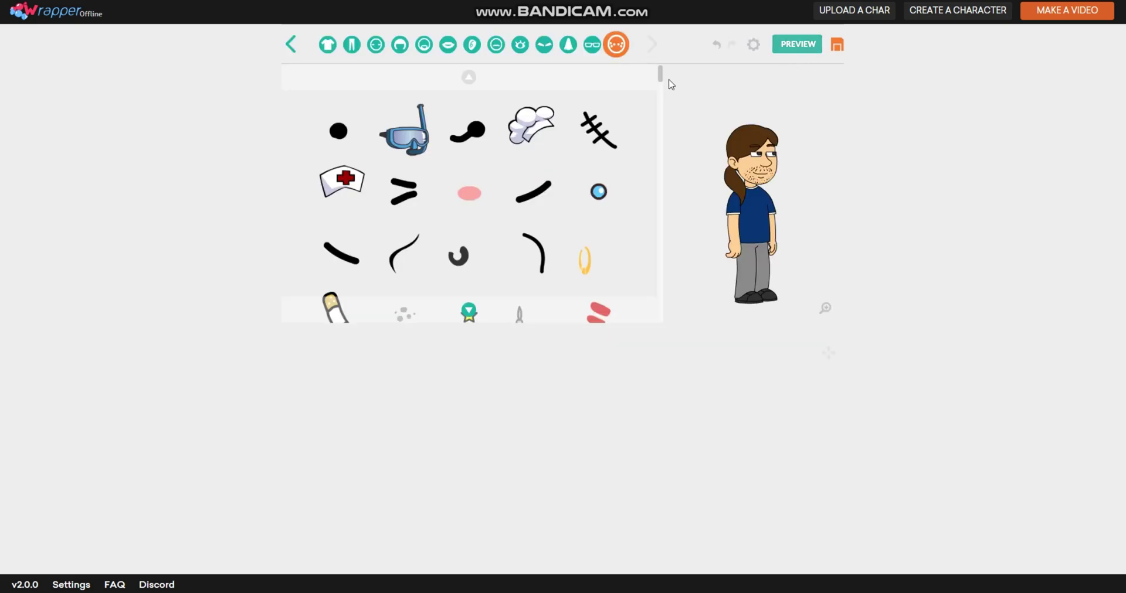
{"action": "left_click", "coordinate": [540, 140]}
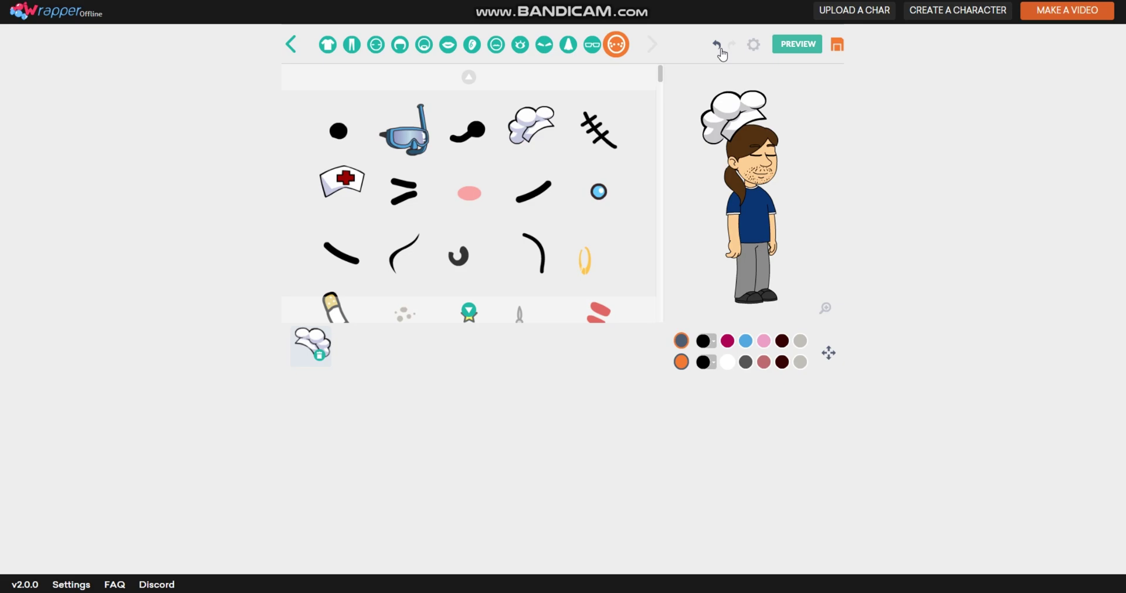
{"action": "left_click", "coordinate": [319, 354]}
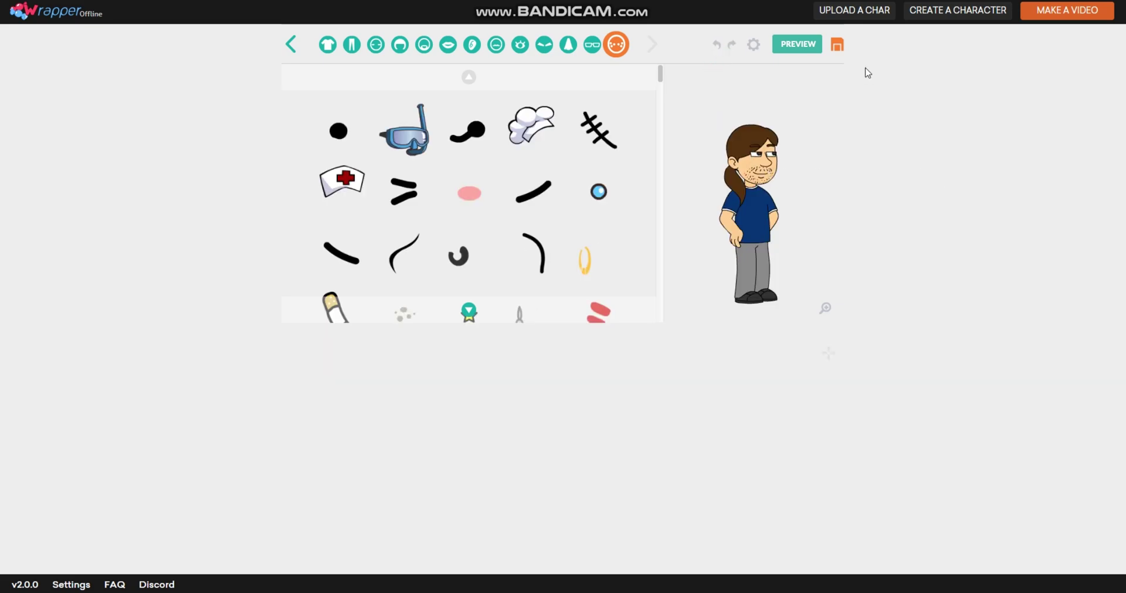
{"action": "left_click", "coordinate": [838, 44]}
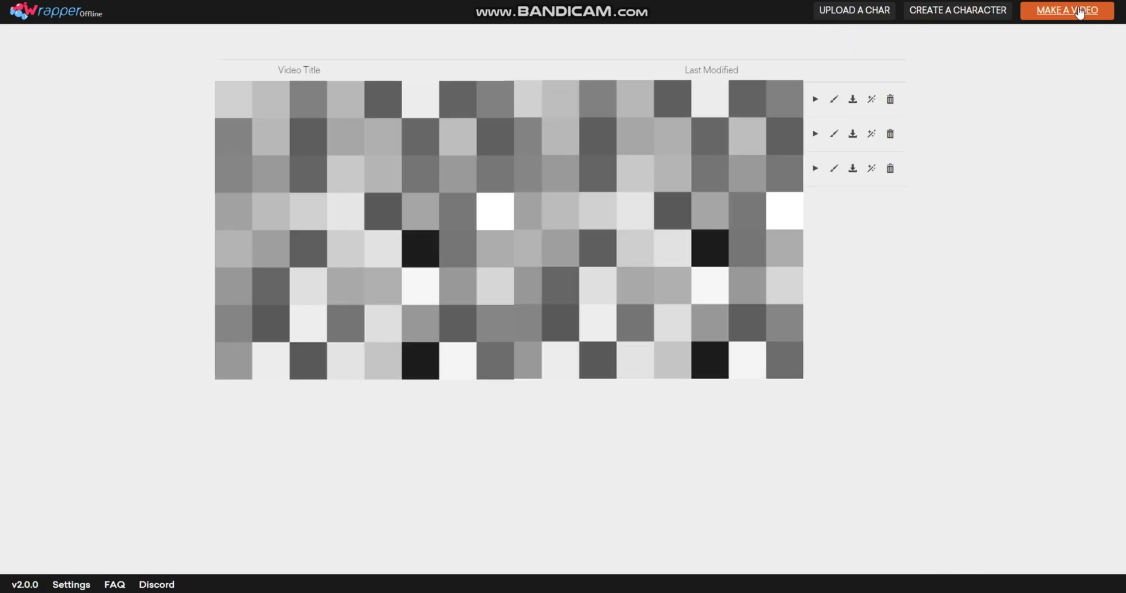
Step: Start a new video using the Comedy World theme
{"action": "left_click", "coordinate": [1080, 18]}
{"action": "left_click", "coordinate": [161, 135]}
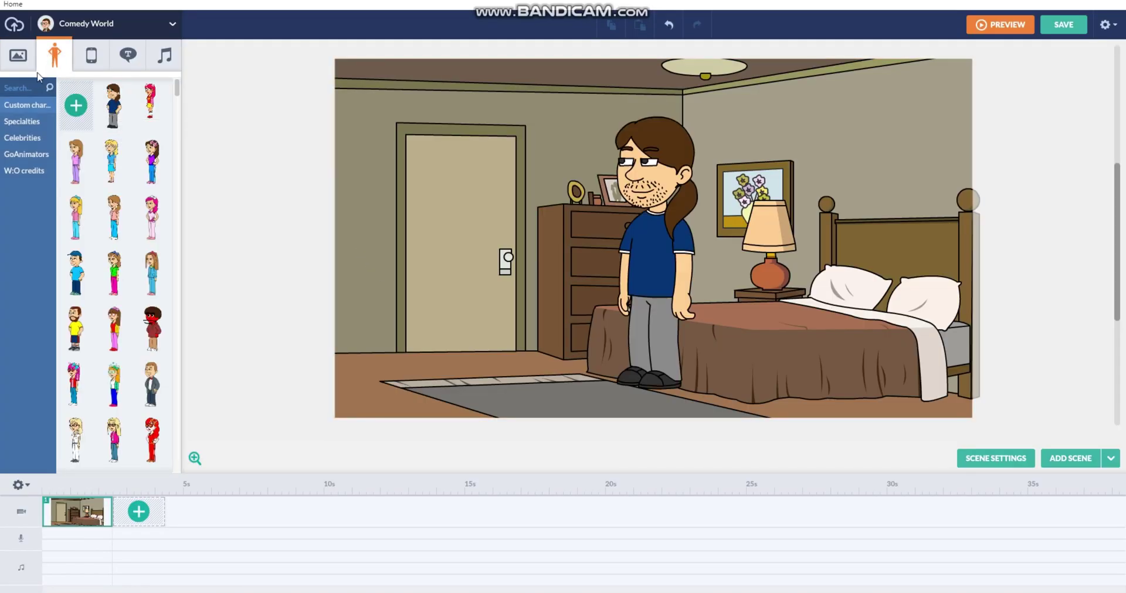
{"action": "left_click", "coordinate": [19, 58]}
Step: Move the long-haired character from beside the bed to in front of the bedroom door
{"action": "left_click_drag", "start_coordinate": [661, 249], "coordinate": [539, 249]}
{"action": "left_click", "coordinate": [669, 25]}
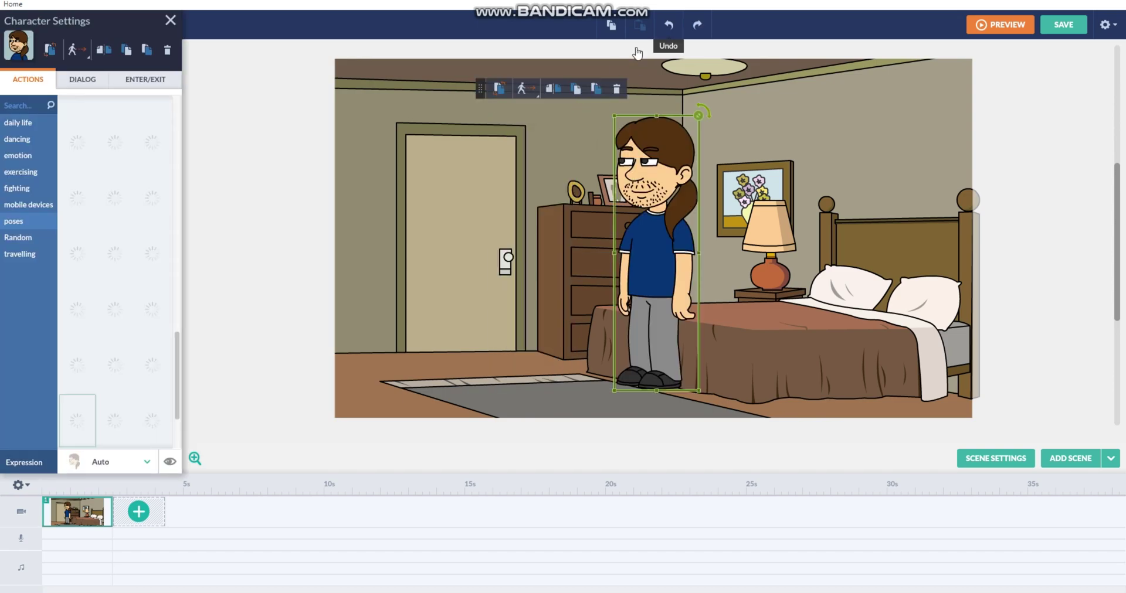
{"action": "left_click", "coordinate": [491, 294]}
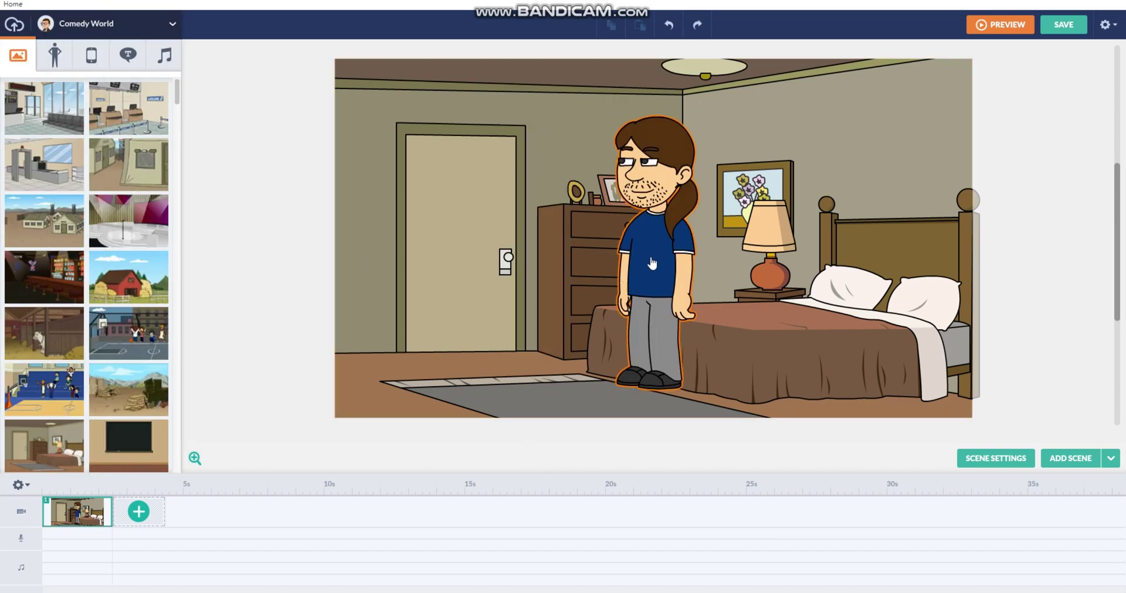
{"action": "left_click_drag", "start_coordinate": [657, 262], "coordinate": [374, 516]}
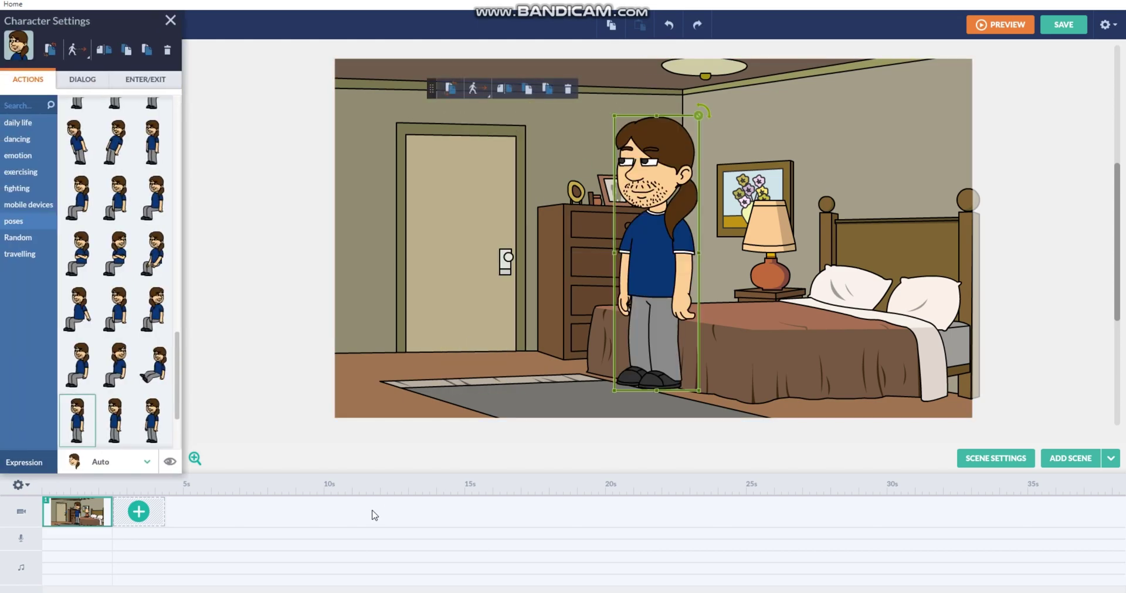
{"action": "left_click", "coordinate": [427, 449]}
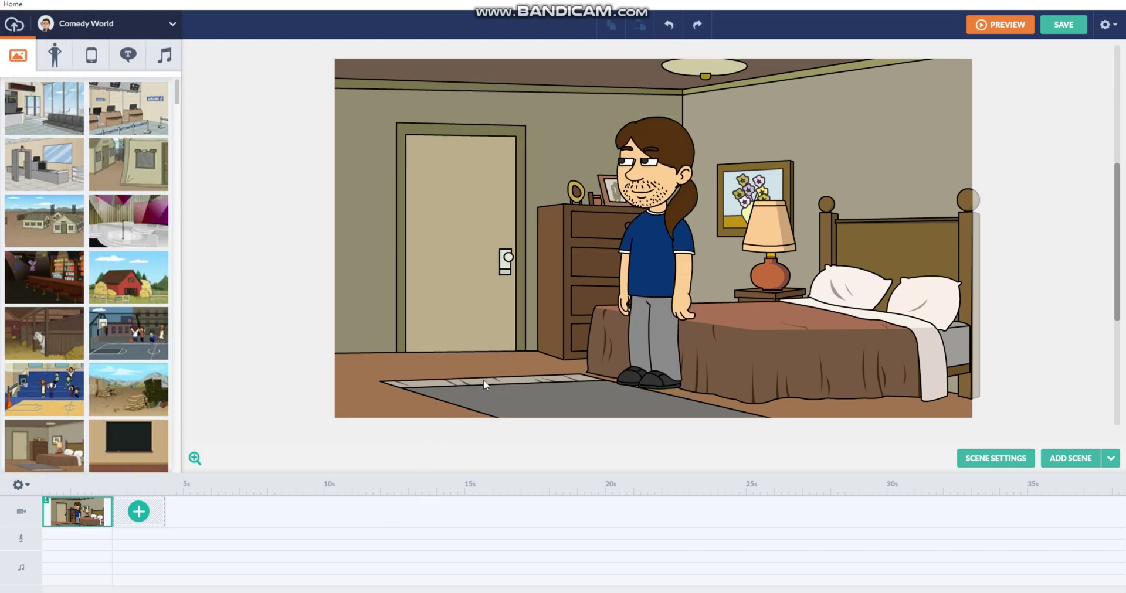
{"action": "left_click_drag", "start_coordinate": [667, 264], "coordinate": [465, 264]}
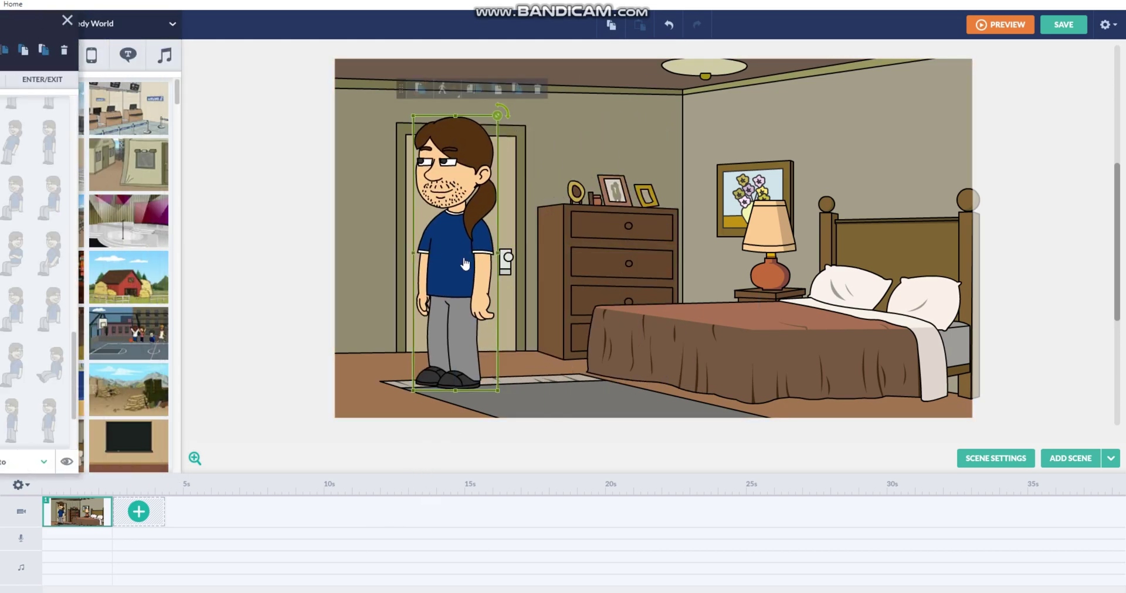
Step: Make the character walk from the door past the bed and off-stage right, then add scene 2
{"action": "left_click", "coordinate": [454, 91]}
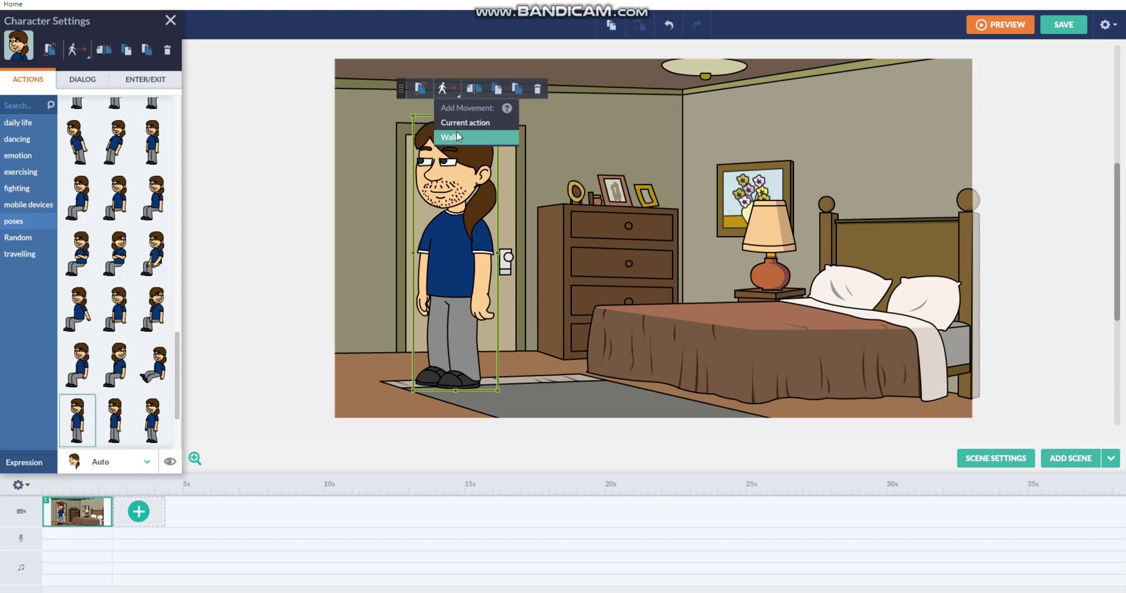
{"action": "left_click", "coordinate": [460, 132]}
{"action": "left_click_drag", "start_coordinate": [326, 263], "coordinate": [1047, 362]}
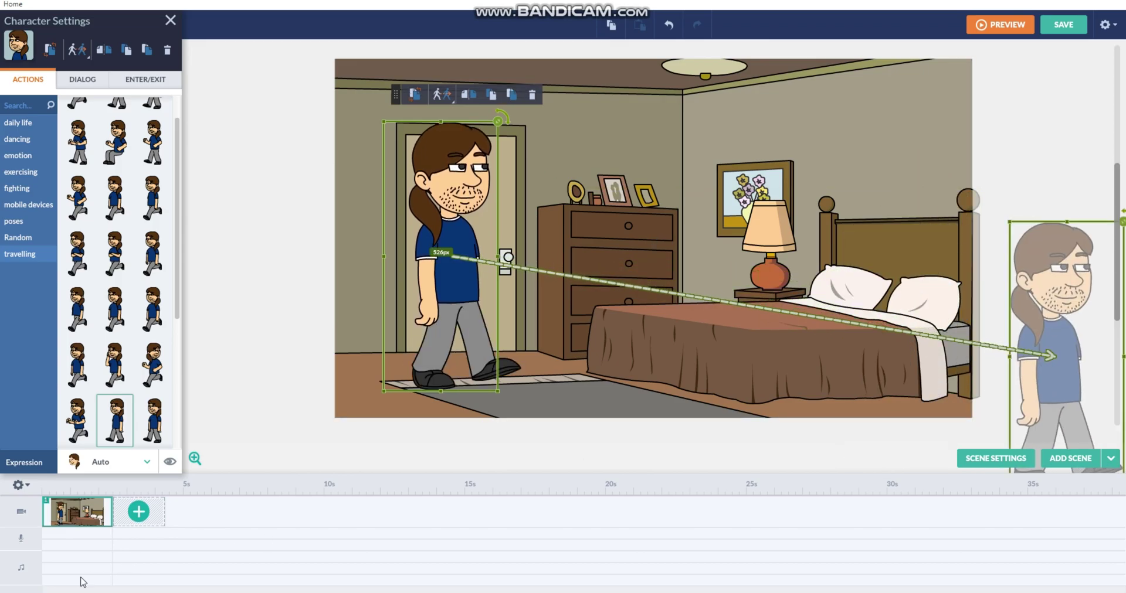
{"action": "left_click", "coordinate": [131, 519]}
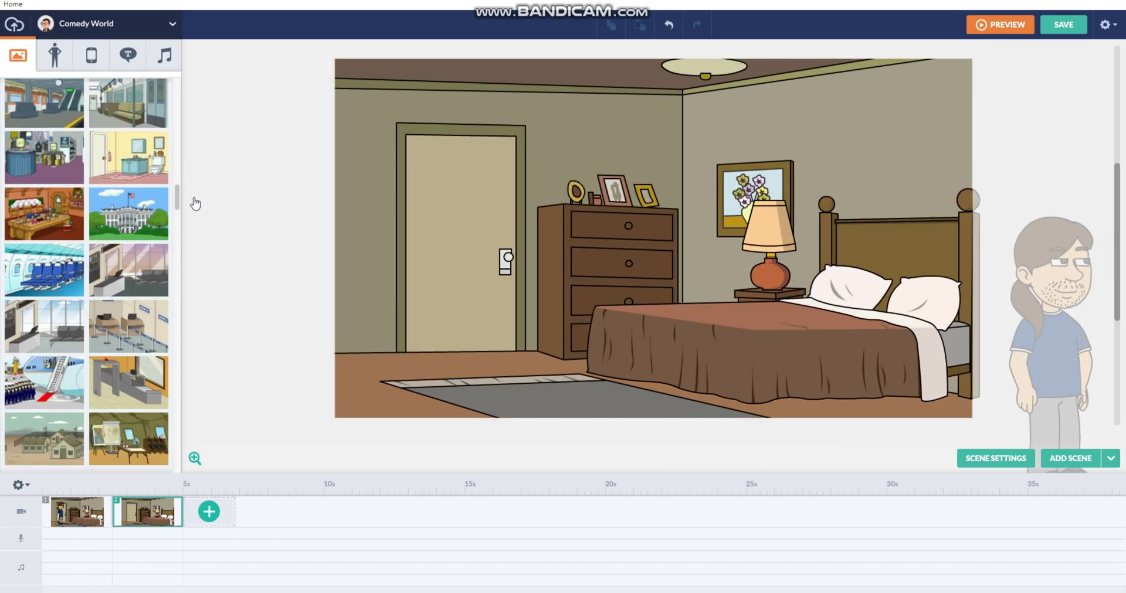
Step: Switch scene 2 to the stairway hallway and delete the PARENT NOT ALLOWED door sign
{"action": "left_click_drag", "start_coordinate": [195, 204], "coordinate": [212, 446]}
{"action": "left_click", "coordinate": [129, 339]}
{"action": "left_click", "coordinate": [762, 170]}
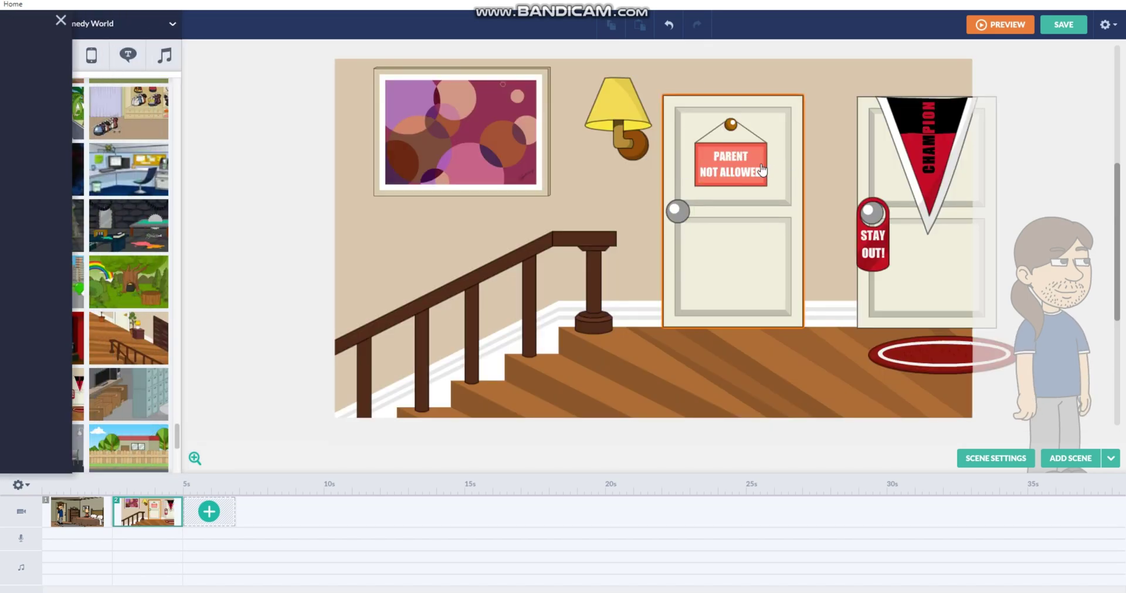
{"action": "key", "text": "Delete"}
{"action": "left_click", "coordinate": [759, 176]}
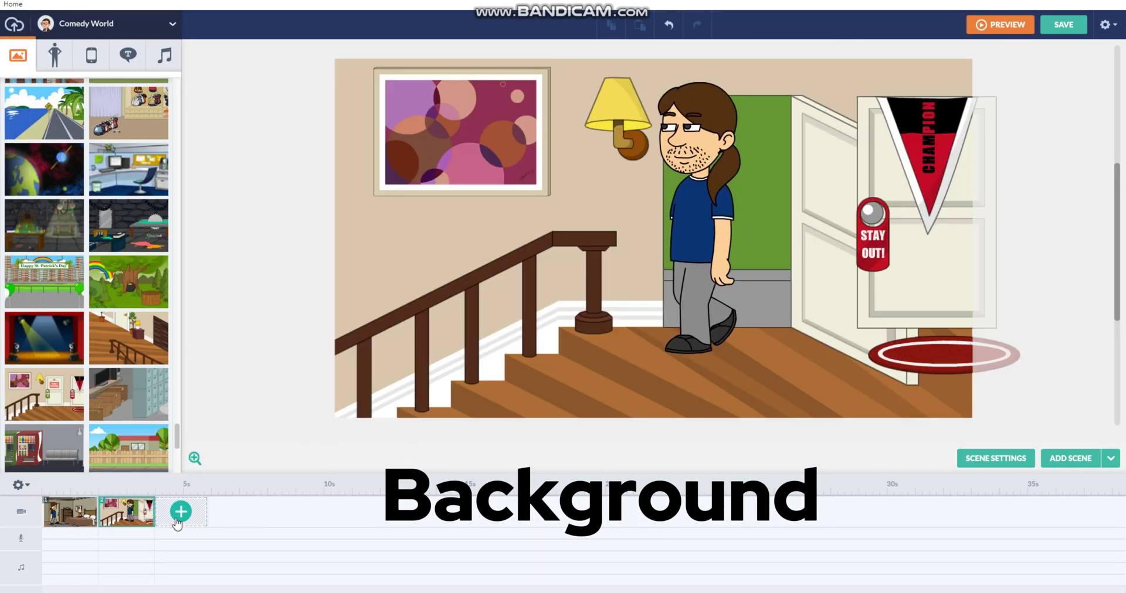
Step: Add another scene and bring up the character's text-to-speech dialogue options
{"action": "left_click", "coordinate": [177, 512]}
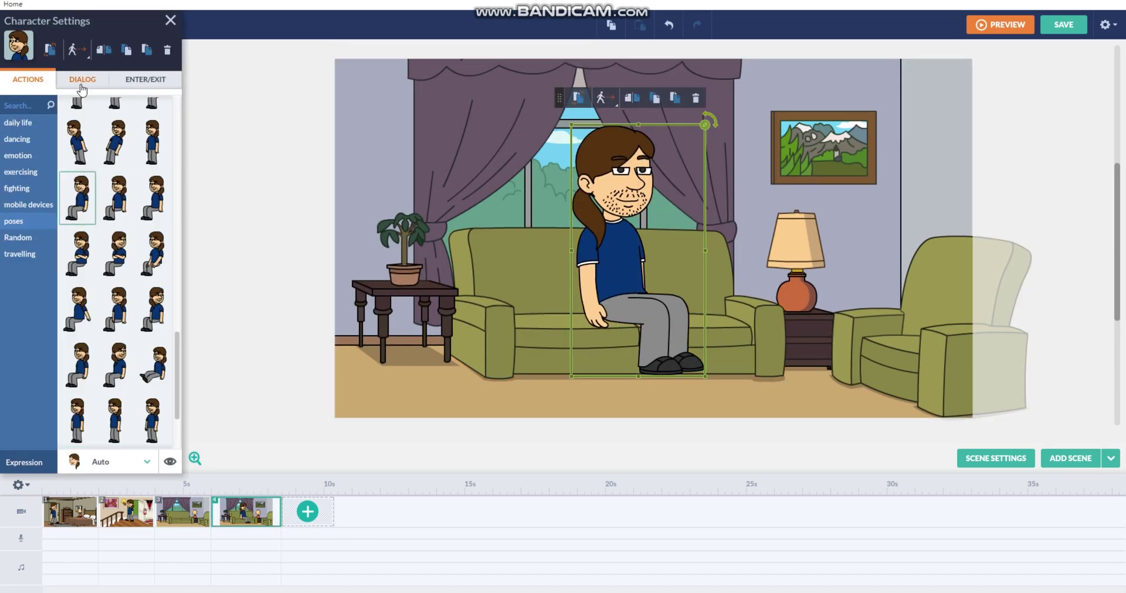
{"action": "left_click", "coordinate": [81, 83]}
{"action": "left_click", "coordinate": [55, 416]}
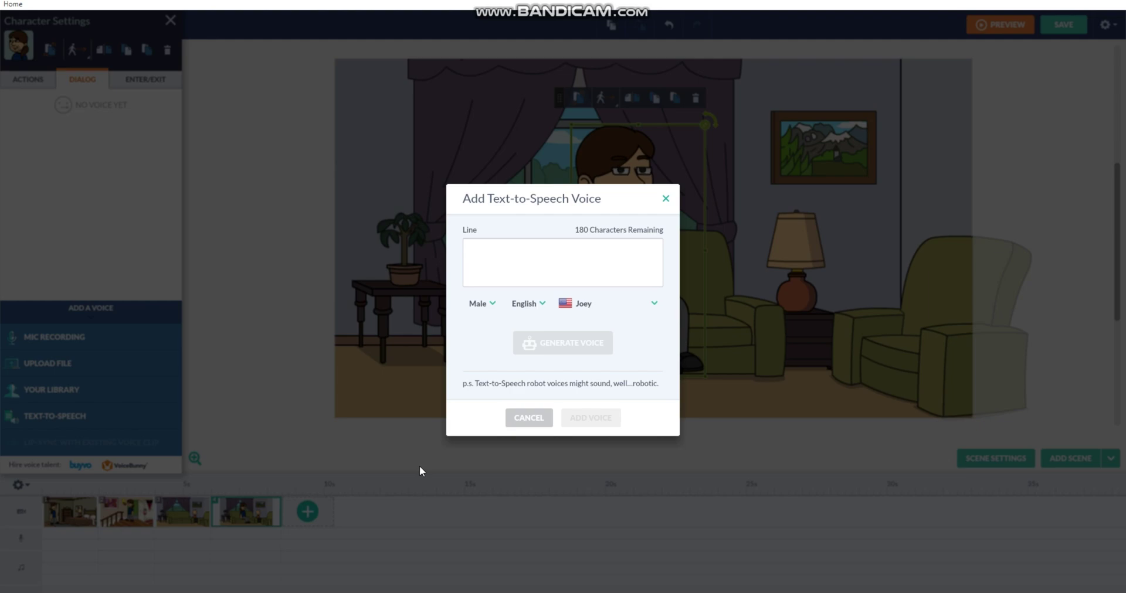
{"action": "left_click", "coordinate": [661, 199]}
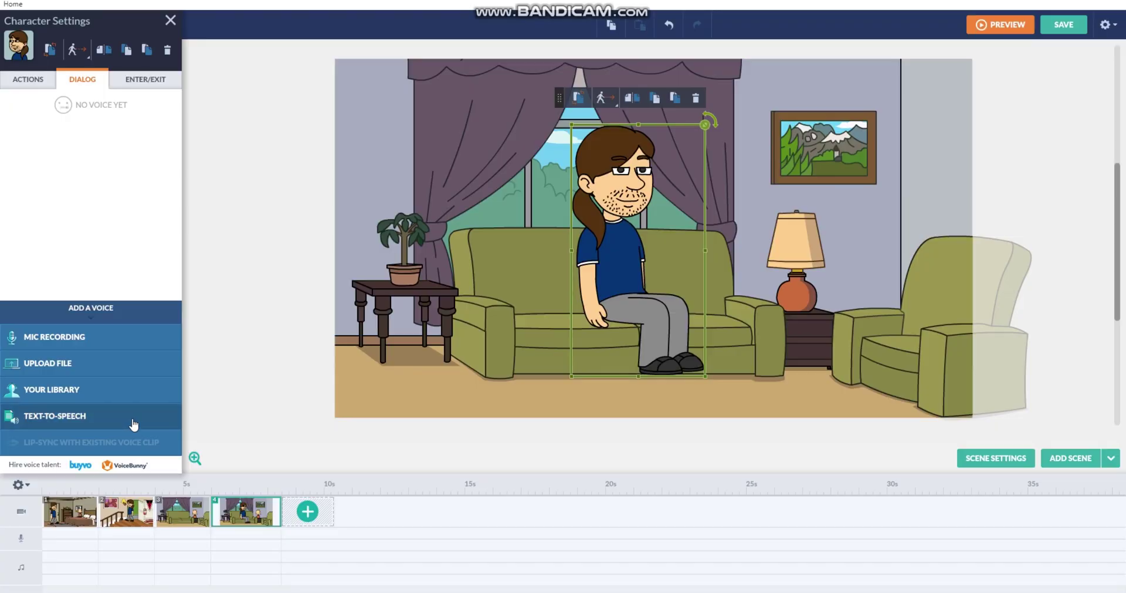
Step: Add a Steven text-to-speech good-morning line about being almost 18 and needing to mature
{"action": "left_click", "coordinate": [82, 418]}
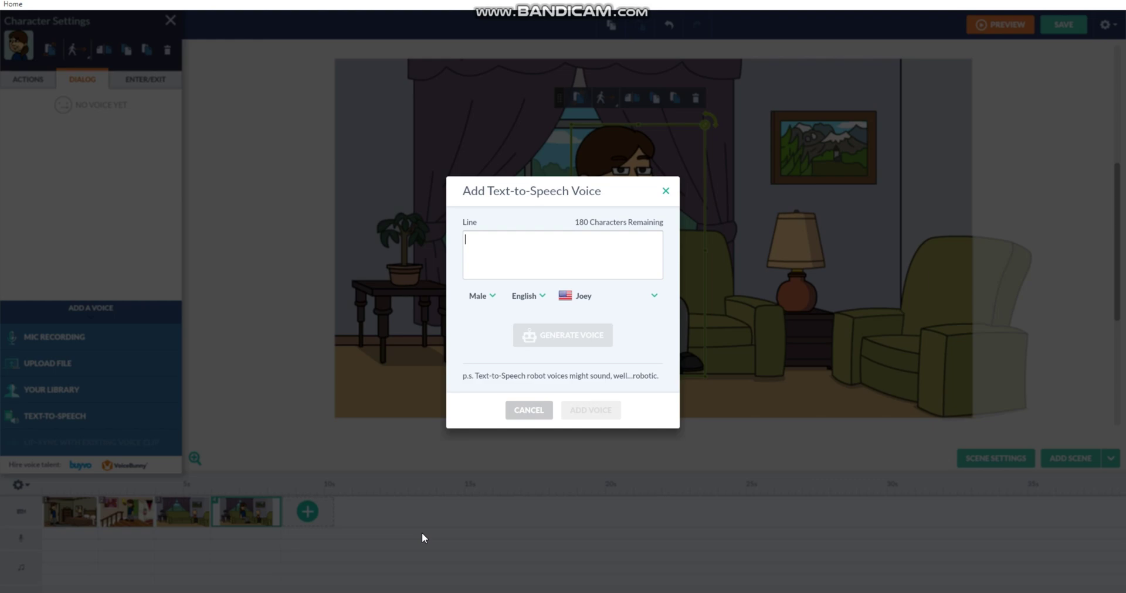
{"action": "left_click", "coordinate": [654, 298]}
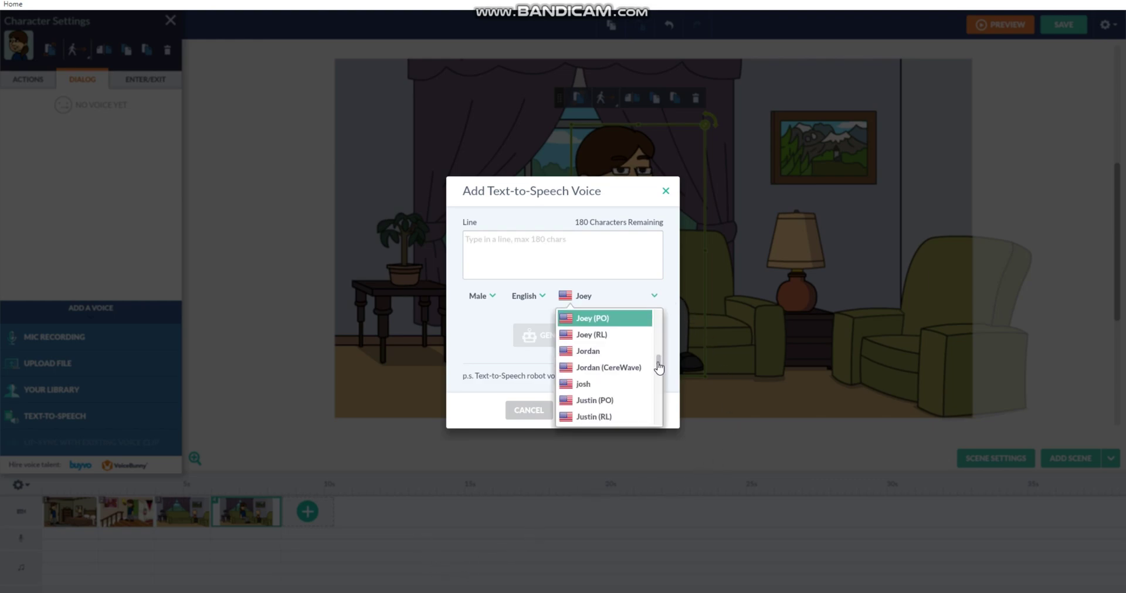
{"action": "left_click_drag", "start_coordinate": [659, 367], "coordinate": [659, 402]}
{"action": "left_click", "coordinate": [610, 347]}
{"action": "left_click", "coordinate": [613, 242]}
{"action": "type", "text": "Good Morning, Alex G-I"}
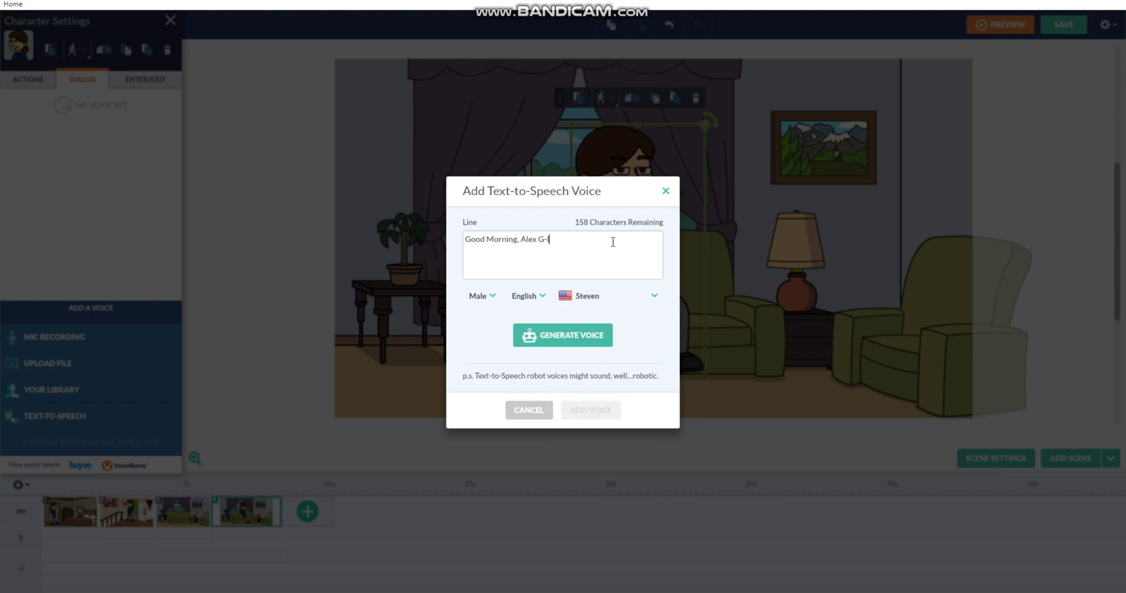
{"action": "type", "text": " Here. I am Almost 18 Years Old so I need to Start Maturinf"}
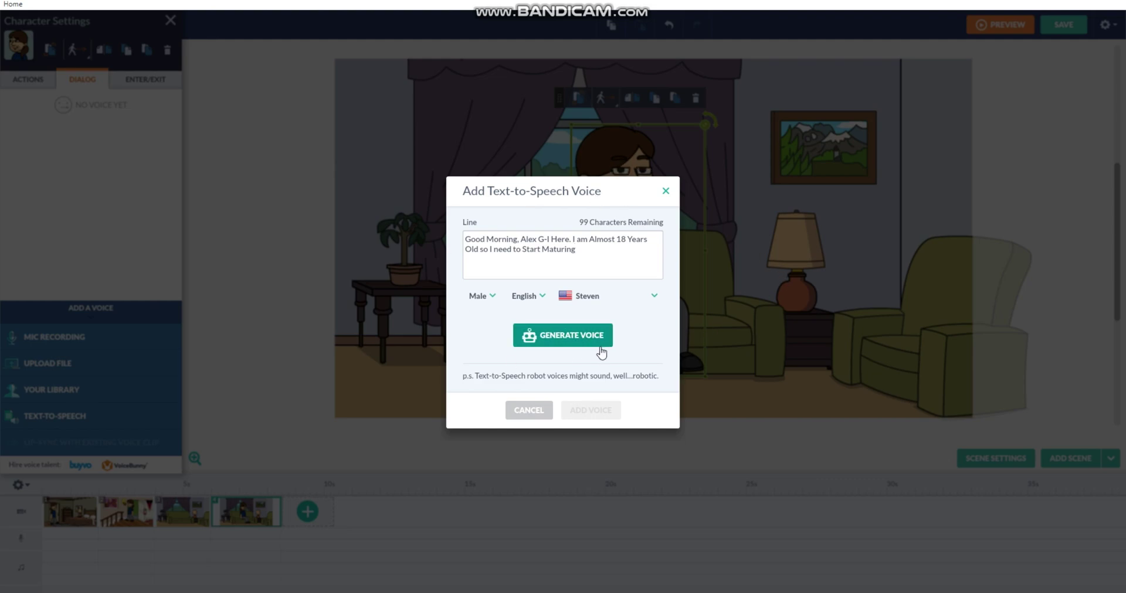
{"action": "left_click", "coordinate": [566, 343]}
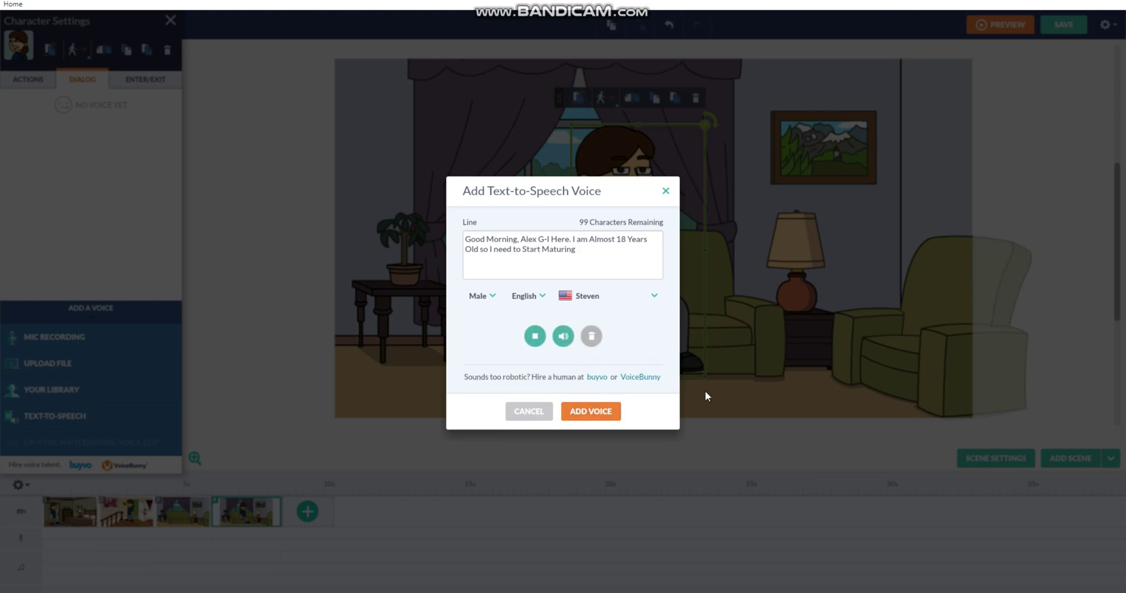
{"action": "left_click", "coordinate": [614, 413]}
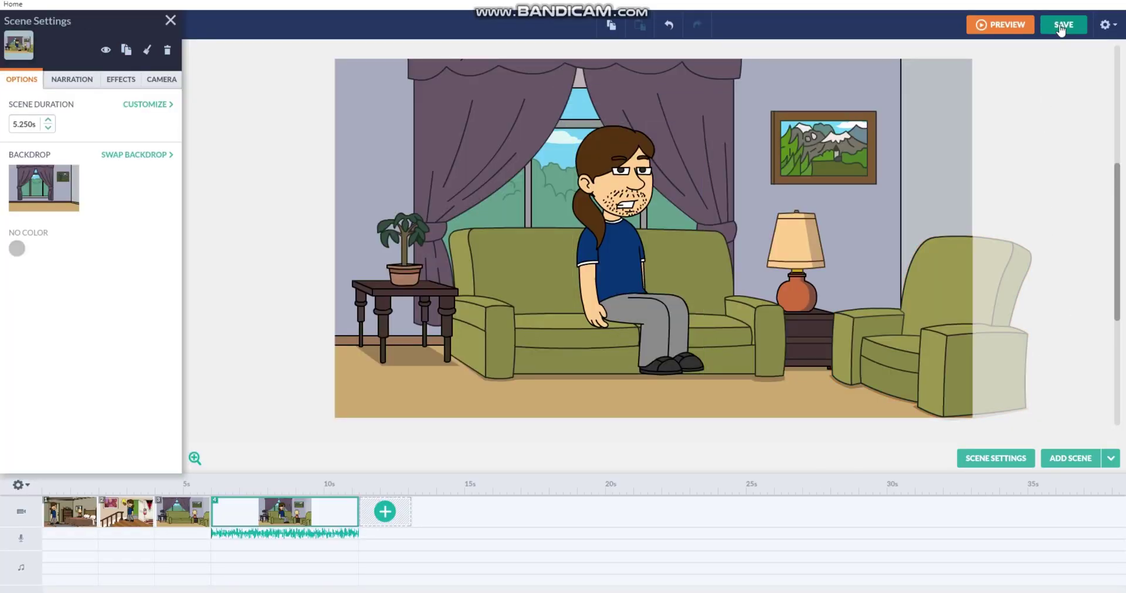
Step: Save the video as a draft titled with the character's name plus 'Almost 18 Waking Up'
{"action": "left_click", "coordinate": [1061, 26]}
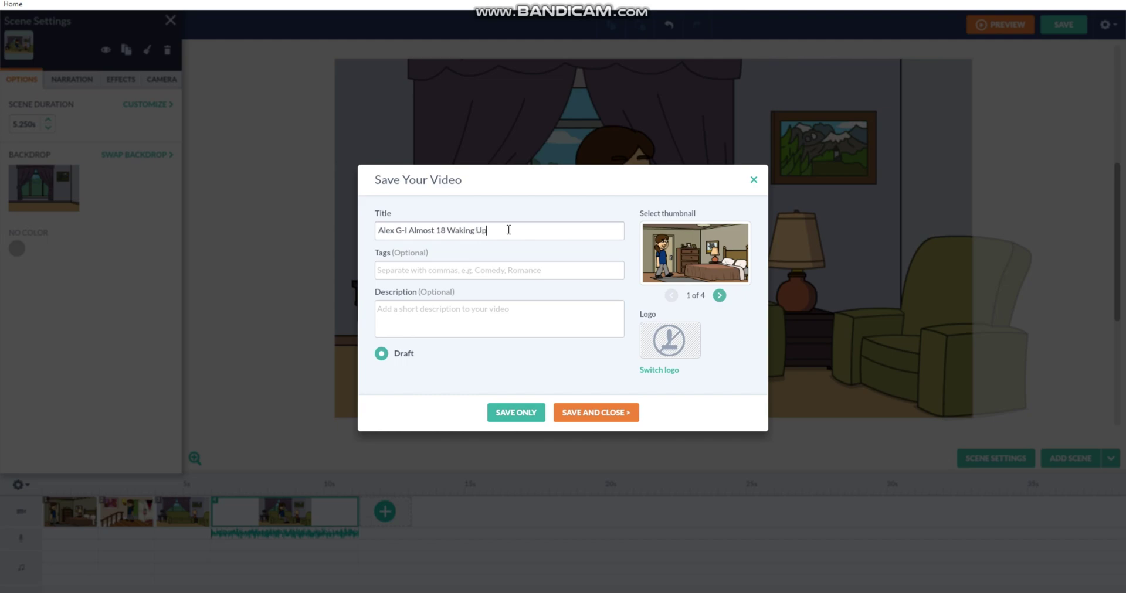
{"action": "left_click", "coordinate": [530, 414]}
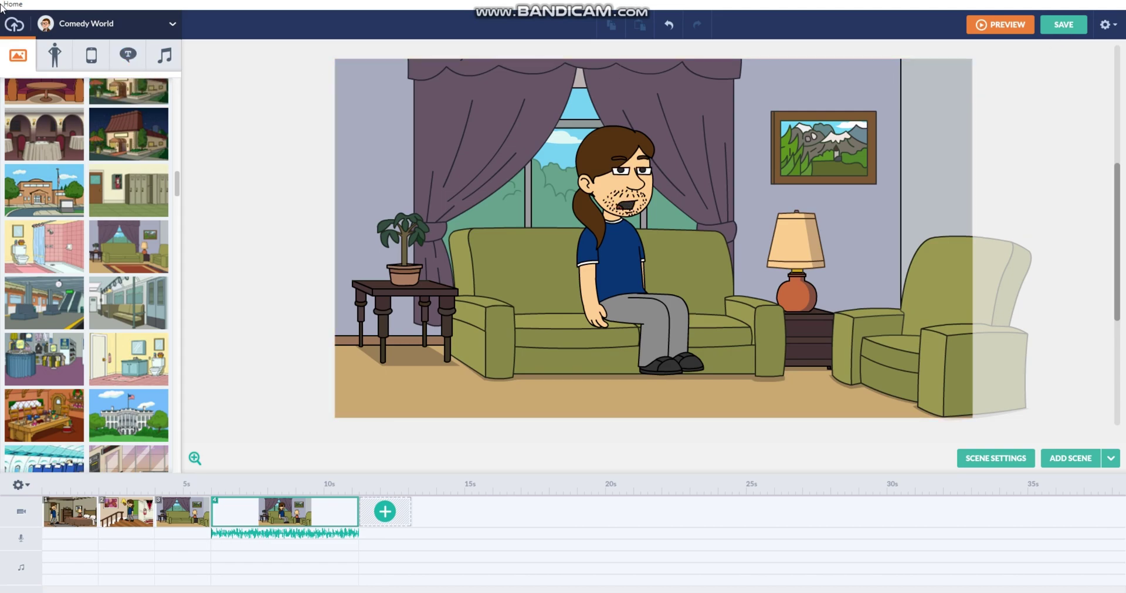
{"action": "left_click", "coordinate": [10, 5]}
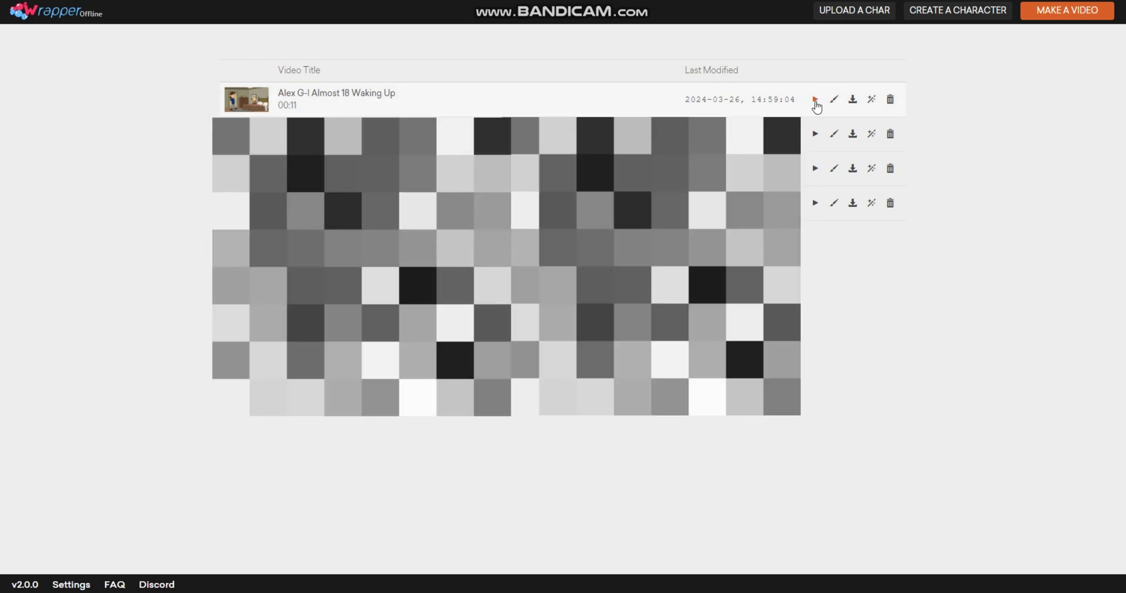
{"action": "left_click", "coordinate": [814, 101]}
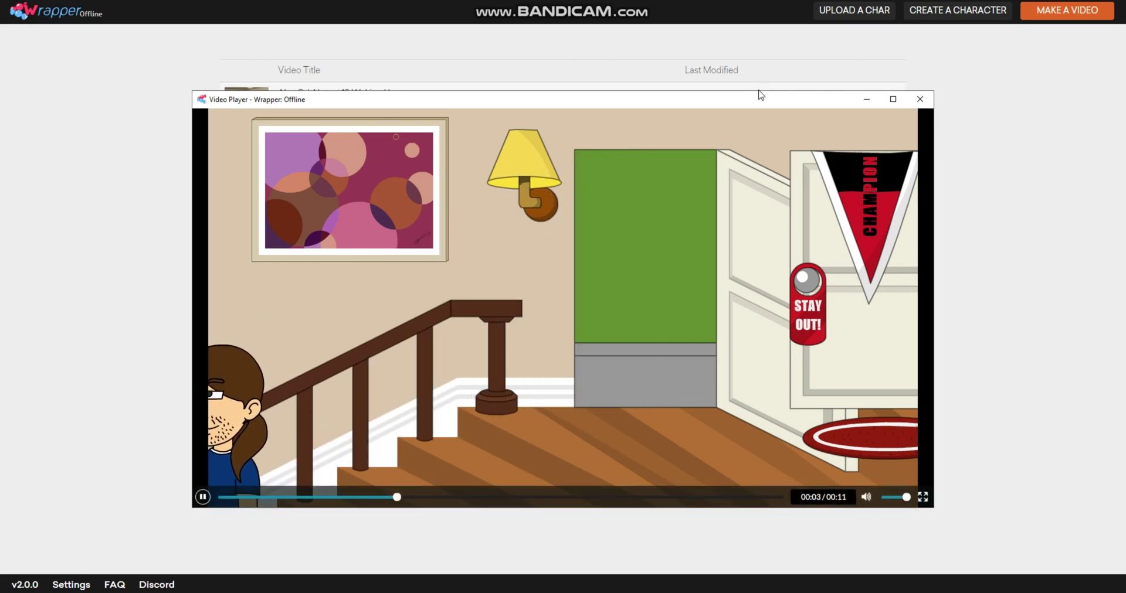
{"action": "left_click_drag", "start_coordinate": [759, 92], "coordinate": [756, 40]}
{"action": "left_click_drag", "start_coordinate": [625, 507], "coordinate": [628, 545]}
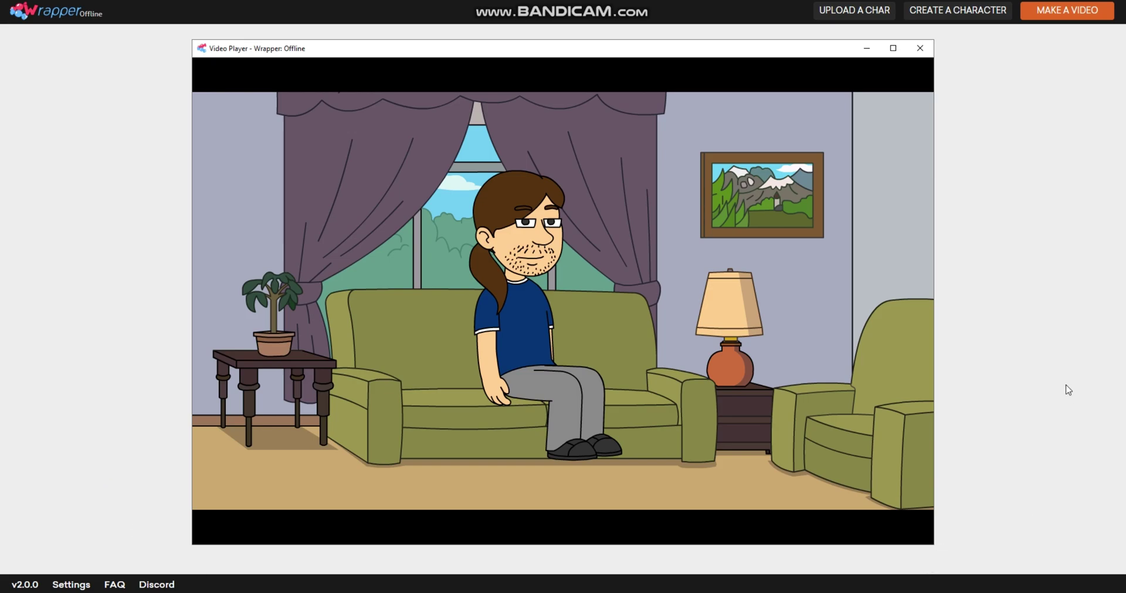
{"action": "left_click", "coordinate": [920, 48]}
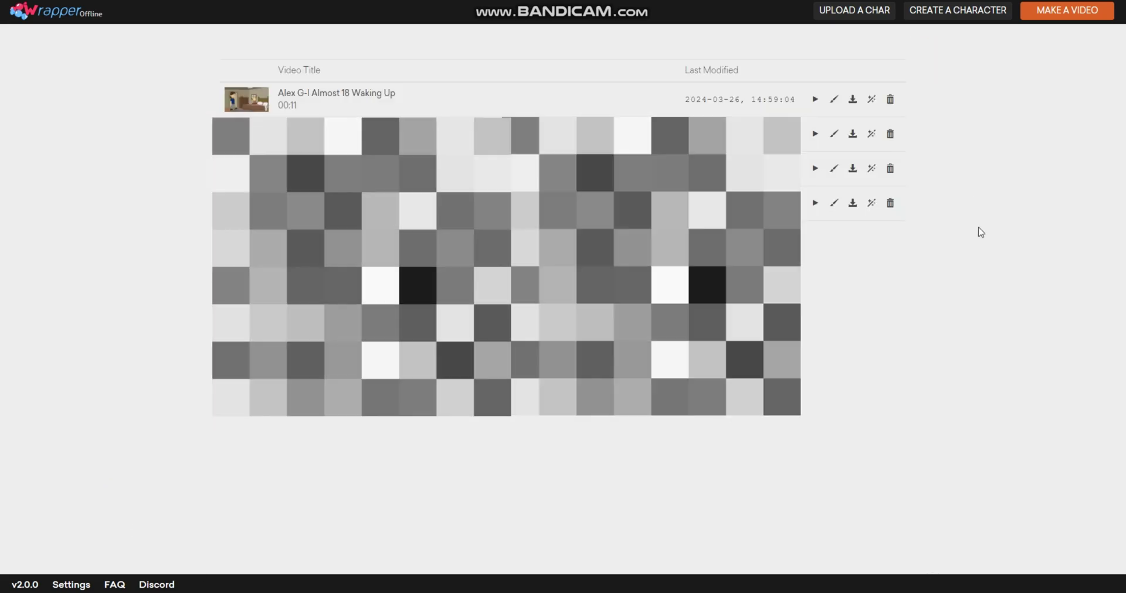